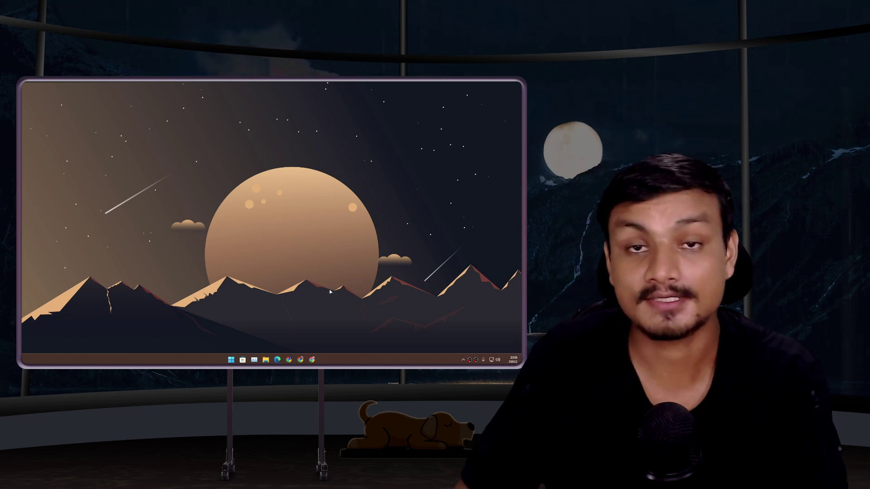
Bring up Edge showing the disabled LSPosed/MagiskOnWSA GitHub repository page
{"action": "left_click", "coordinate": [277, 360]}
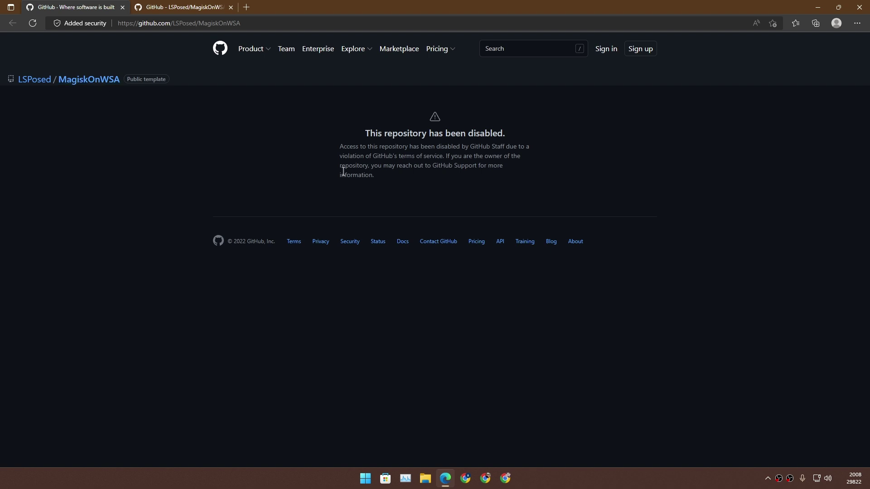
Select the repository-disabled notice and close the GitHub home tab, keeping MagiskOnWSALocal open
{"action": "left_click_drag", "start_coordinate": [390, 179], "coordinate": [361, 125]}
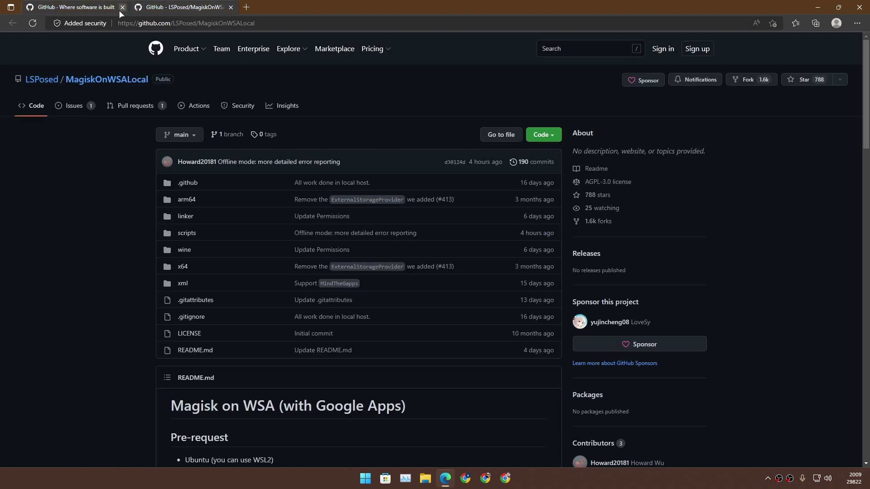
{"action": "left_click", "coordinate": [120, 8]}
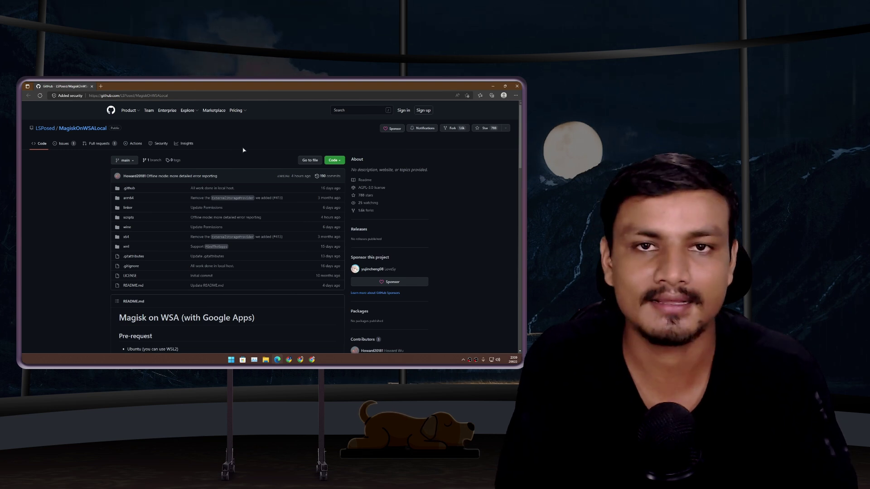
Read the MagiskOnWSALocal README's Pre-request, Features and Text Guide, then minimize Edge
{"action": "scroll", "coordinate": [116, 167], "scroll_direction": "down", "scroll_amount": 5}
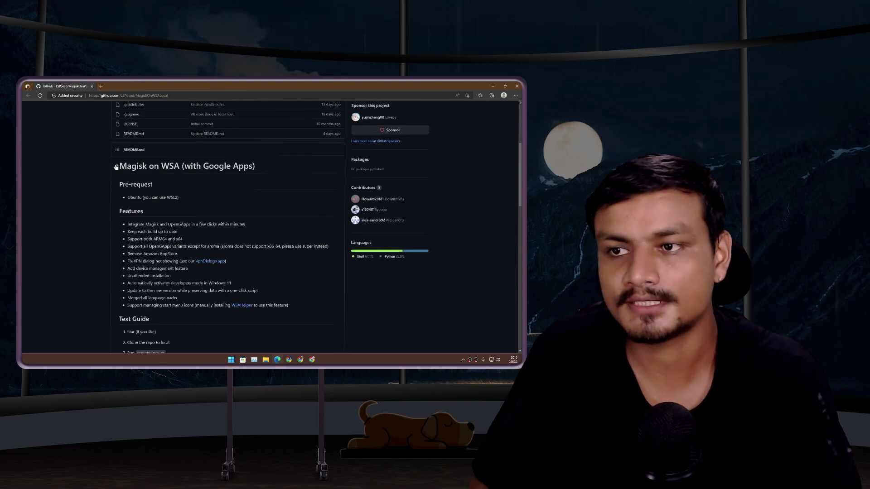
{"action": "scroll", "coordinate": [116, 167], "scroll_direction": "down", "scroll_amount": 4}
{"action": "scroll", "coordinate": [189, 214], "scroll_direction": "up", "scroll_amount": 6}
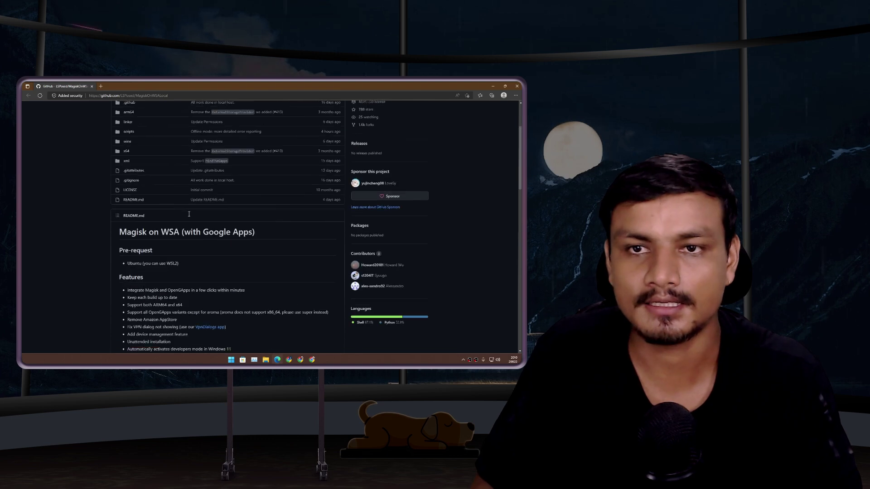
{"action": "scroll", "coordinate": [189, 214], "scroll_direction": "up", "scroll_amount": 2}
{"action": "scroll", "coordinate": [287, 193], "scroll_direction": "down", "scroll_amount": 7}
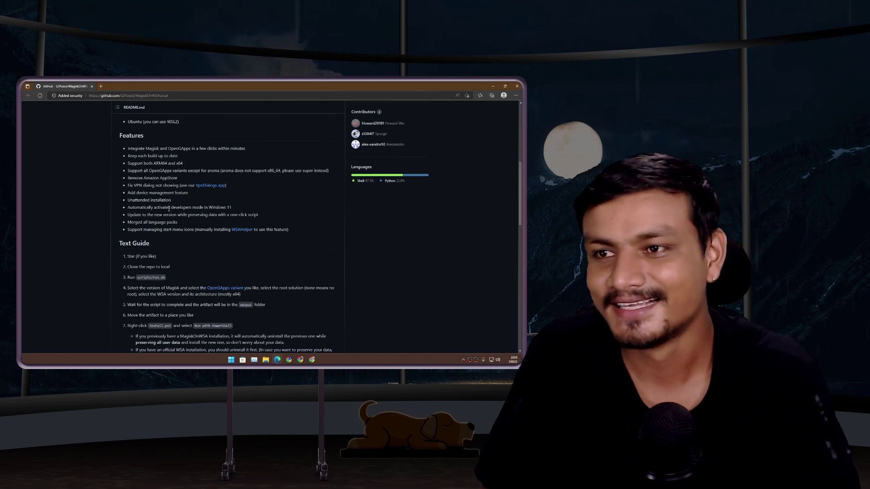
{"action": "scroll", "coordinate": [169, 209], "scroll_direction": "up", "scroll_amount": 1}
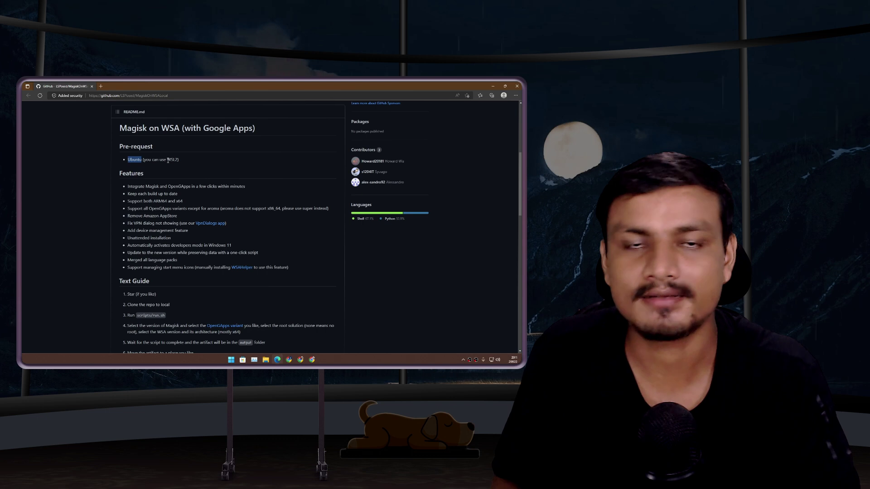
{"action": "left_click", "coordinate": [492, 86]}
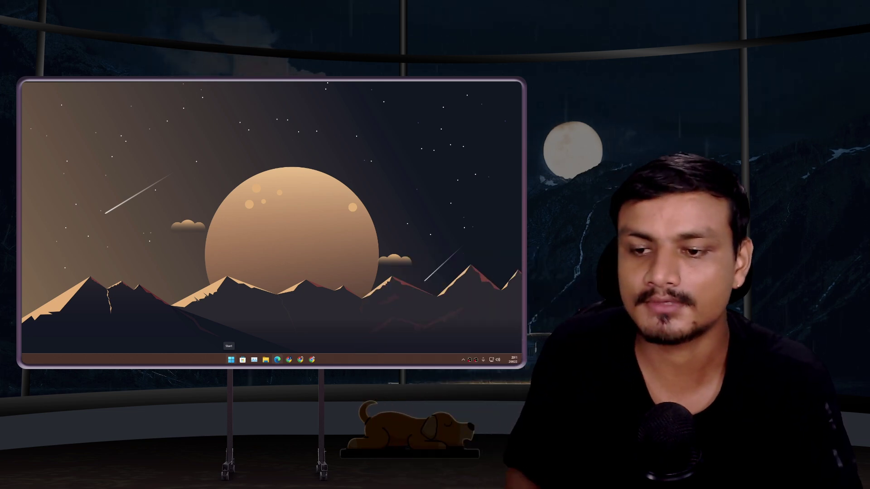
Launch Ubuntu 20.04.4 LTS from the Start menu and position the terminal window
{"action": "left_click", "coordinate": [231, 359]}
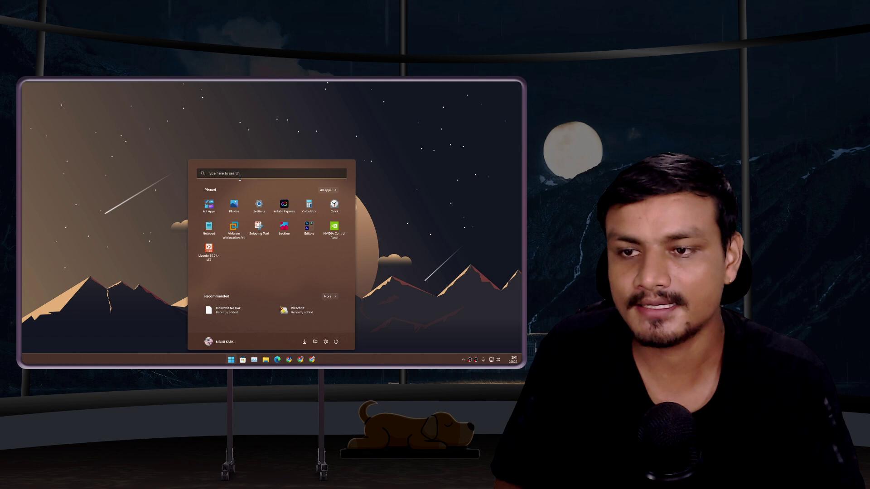
{"action": "left_click", "coordinate": [209, 249]}
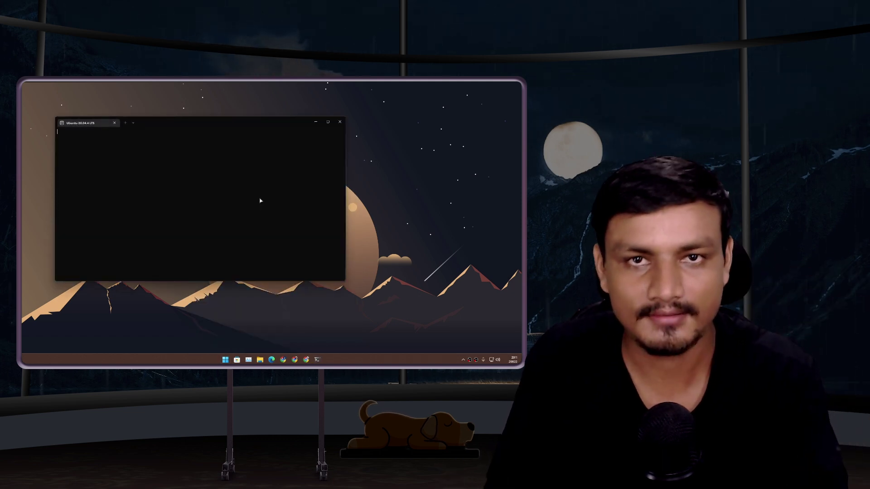
{"action": "left_click_drag", "start_coordinate": [181, 124], "coordinate": [240, 135]}
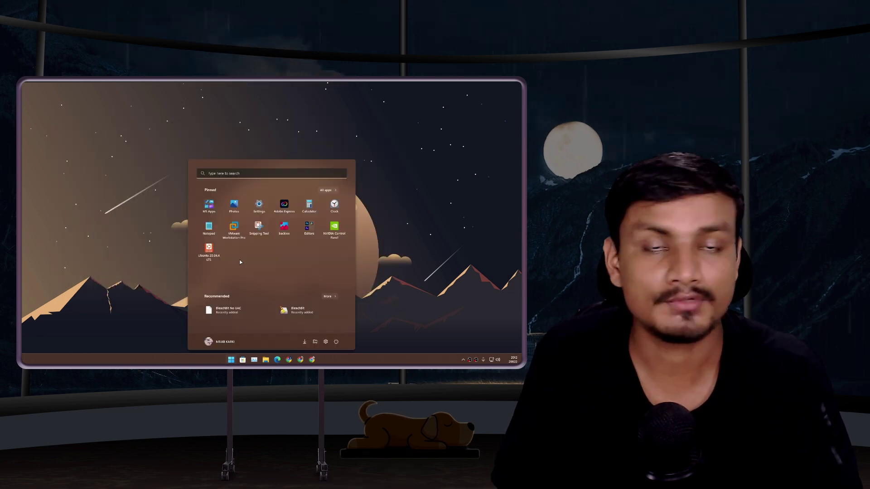
{"action": "left_click", "coordinate": [209, 255]}
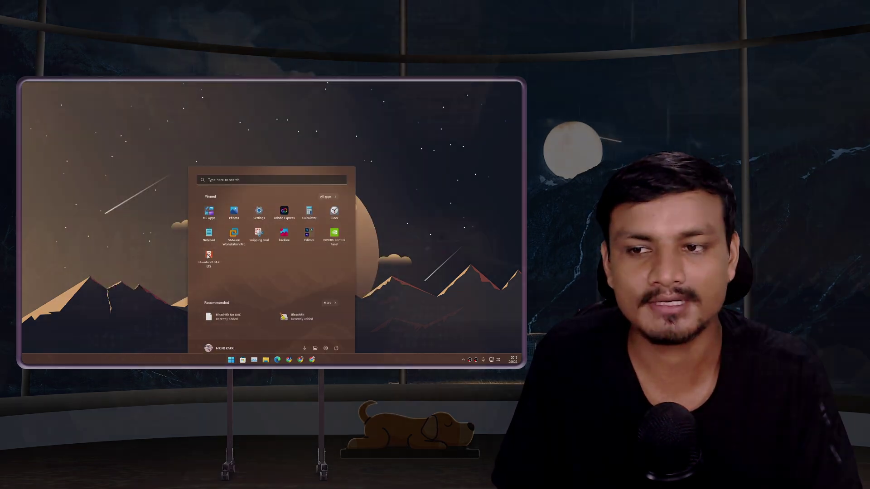
{"action": "left_click_drag", "start_coordinate": [352, 113], "coordinate": [401, 97]}
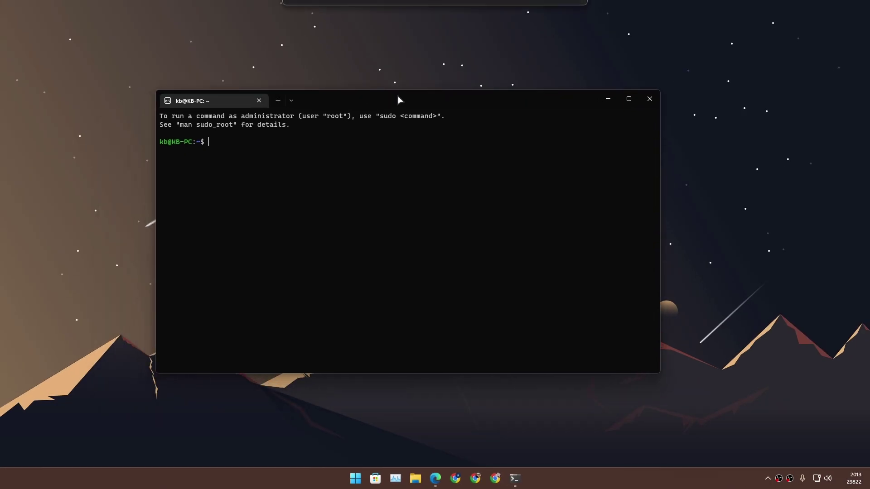
Open a new Ubuntu 20.04.4 LTS tab from the profile list and close the original tab
{"action": "left_click", "coordinate": [291, 100]}
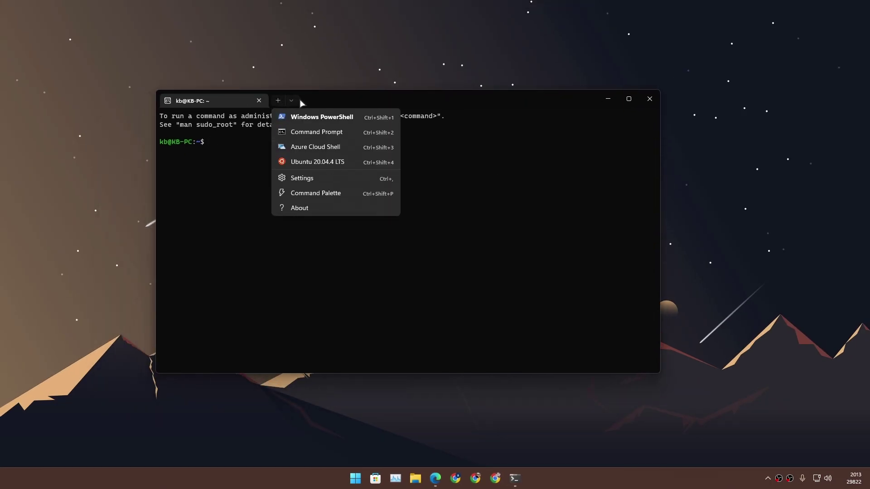
{"action": "left_click", "coordinate": [307, 163]}
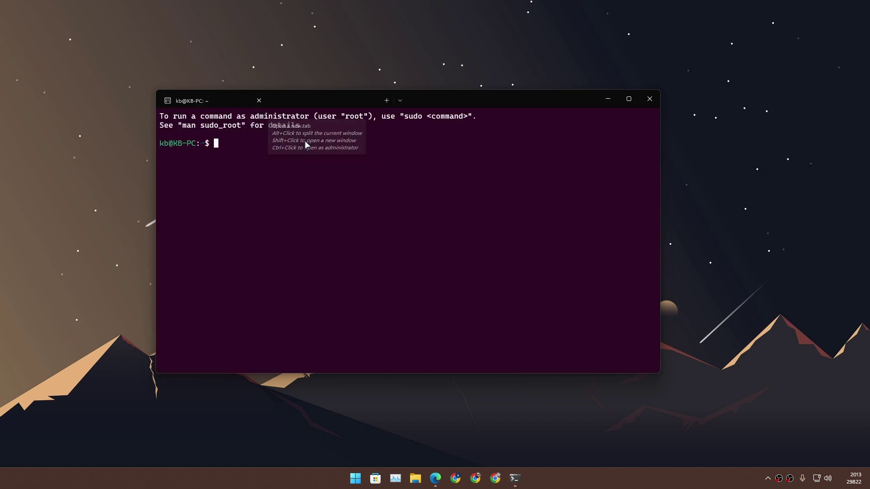
{"action": "left_click", "coordinate": [259, 101]}
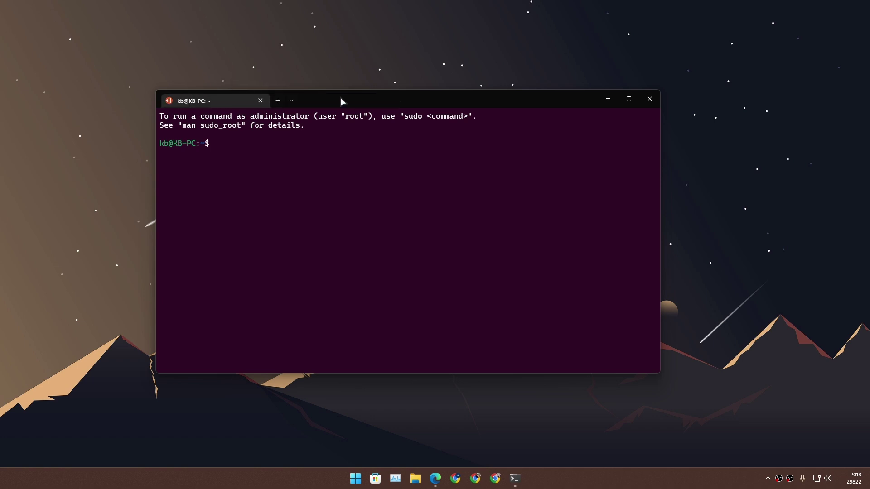
{"action": "left_click_drag", "start_coordinate": [342, 100], "coordinate": [365, 85]}
Copy the MagiskOnWSALocal HTTPS clone URL from the Code menu and return to the terminal
{"action": "left_click", "coordinate": [435, 478]}
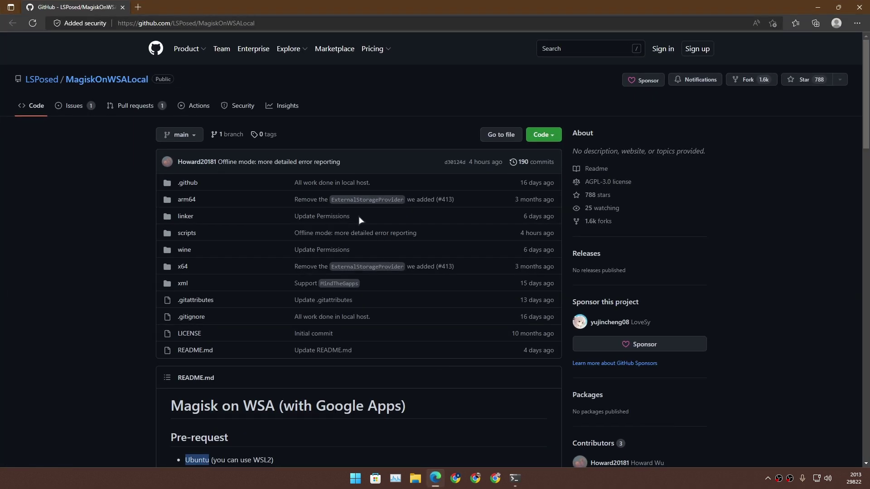
{"action": "scroll", "coordinate": [371, 262], "scroll_direction": "down", "scroll_amount": 5}
{"action": "scroll", "coordinate": [371, 262], "scroll_direction": "up", "scroll_amount": 5}
{"action": "left_click", "coordinate": [543, 135]}
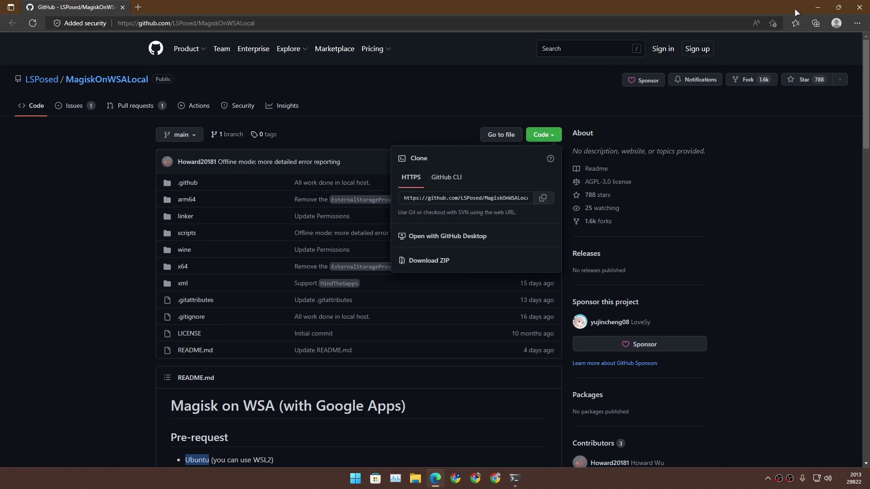
{"action": "left_click", "coordinate": [815, 8]}
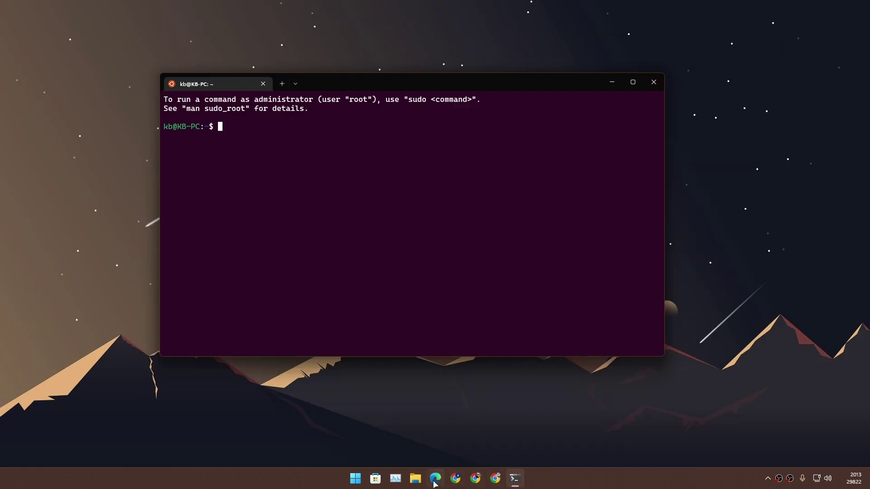
{"action": "left_click", "coordinate": [434, 478]}
{"action": "left_click", "coordinate": [543, 199]}
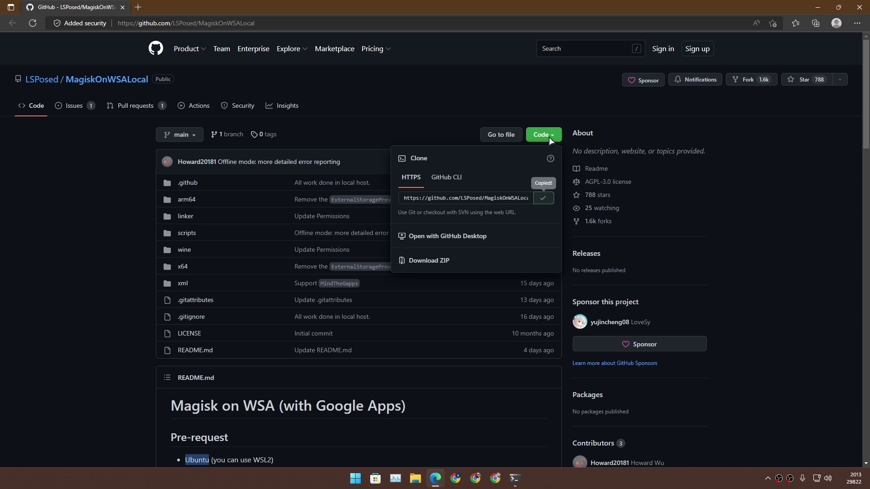
{"action": "left_click", "coordinate": [553, 136]}
{"action": "left_click", "coordinate": [555, 136]}
{"action": "left_click", "coordinate": [542, 197]}
{"action": "left_click", "coordinate": [817, 7]}
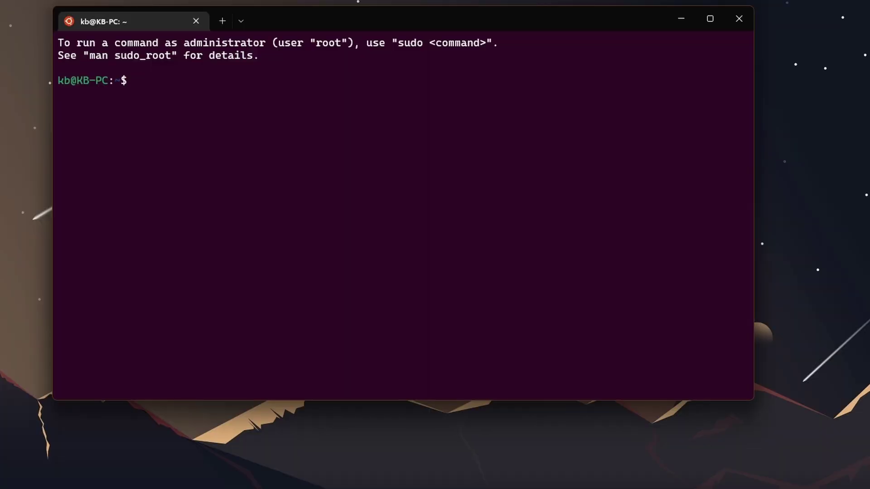
Clone the repository by running git clone with the pasted HTTPS URL
{"action": "type", "text": "git clone"}
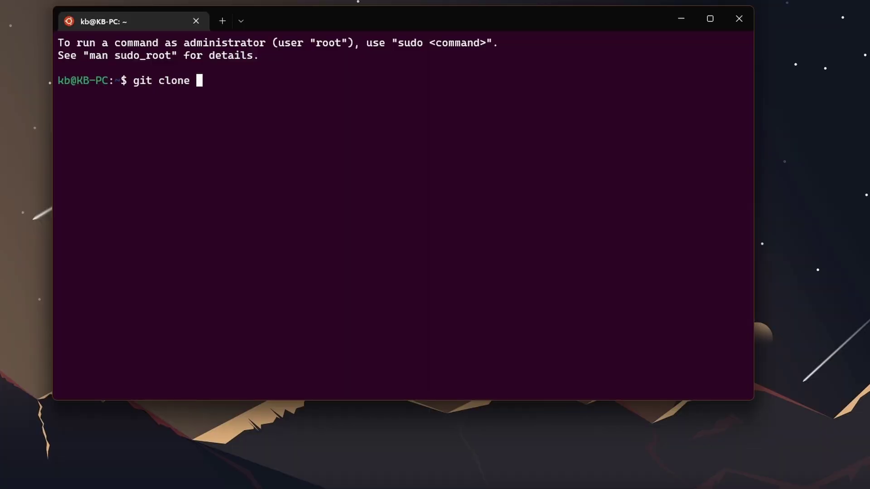
{"action": "key", "text": "ctrl+v"}
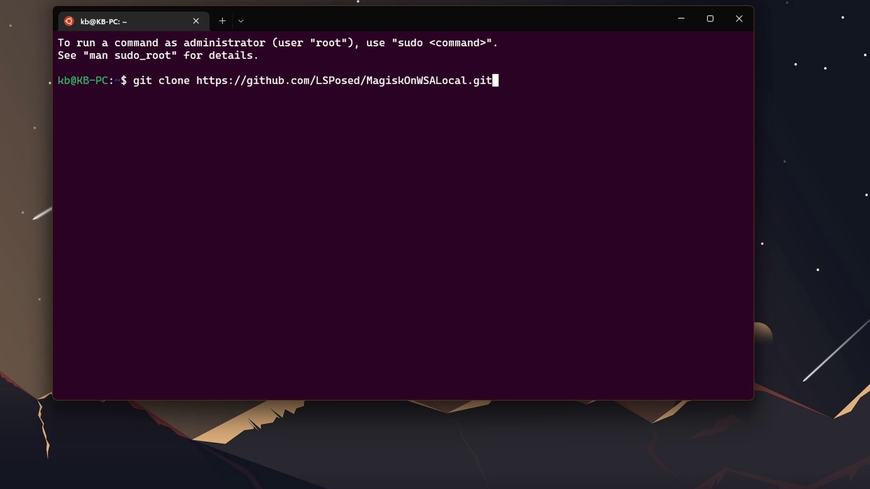
{"action": "key", "text": "Return"}
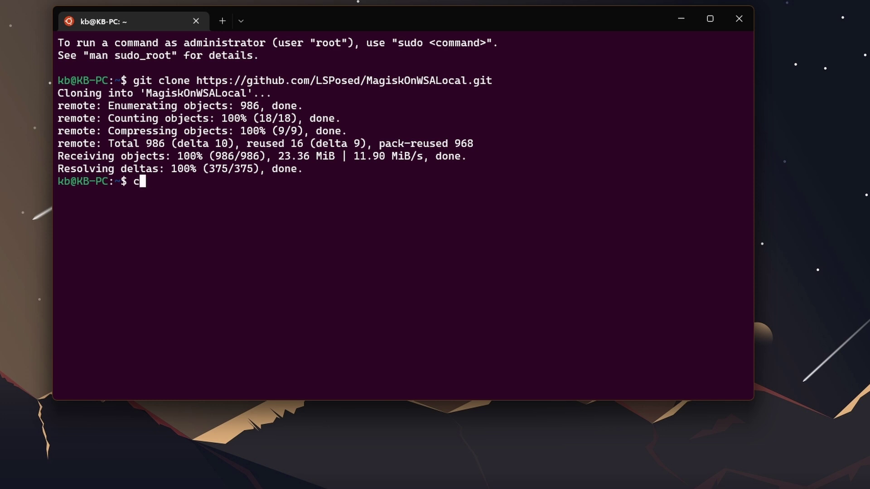
Change into the cloned folder with cd MagiskOnWSALocal
{"action": "type", "text": "d"}
{"action": "type", "text": "MagiskOnWSALocal"}
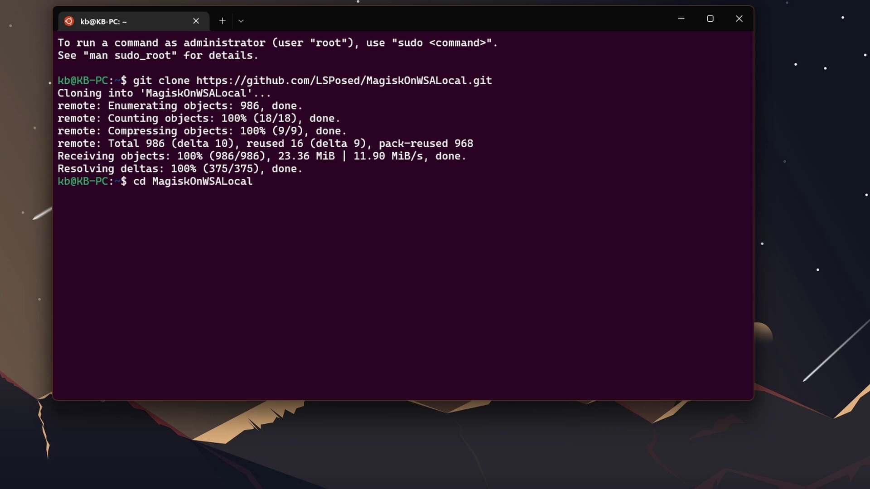
{"action": "key", "text": "Return"}
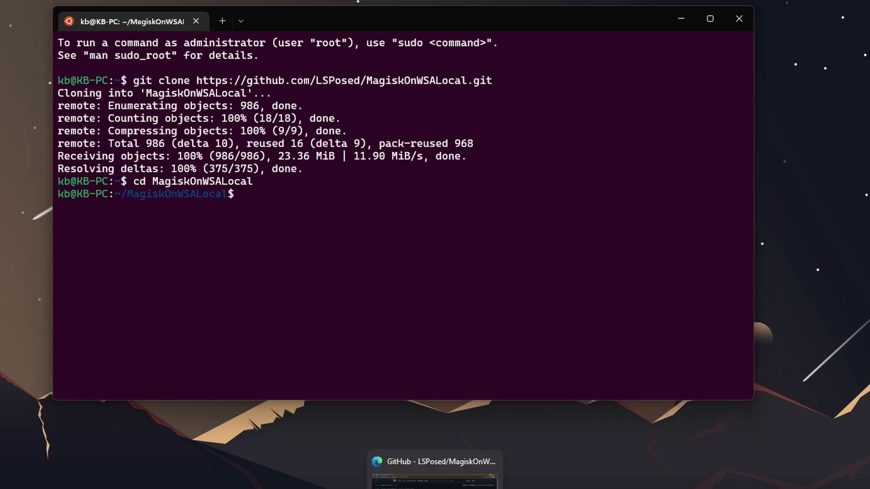
Copy the scripts/run.sh command from step 3 of the README's Text Guide
{"action": "left_click", "coordinate": [421, 467]}
{"action": "scroll", "coordinate": [358, 294], "scroll_direction": "down", "scroll_amount": 5}
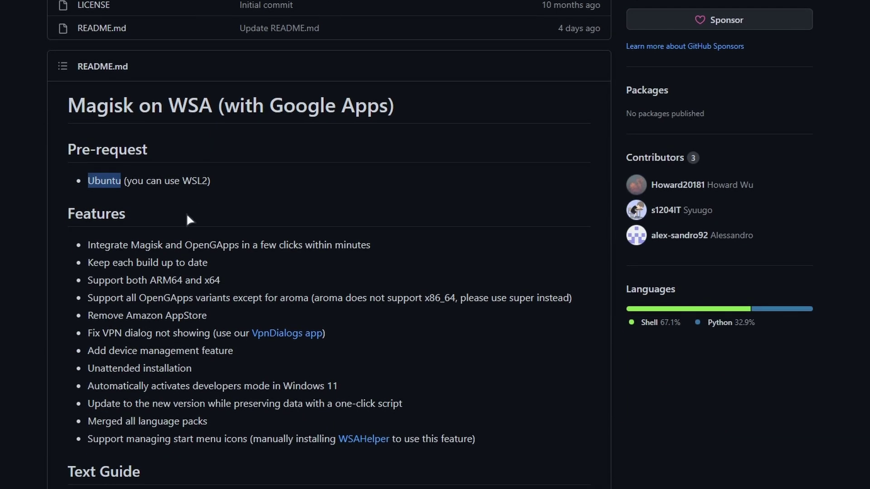
{"action": "scroll", "coordinate": [173, 204], "scroll_direction": "down", "scroll_amount": 5}
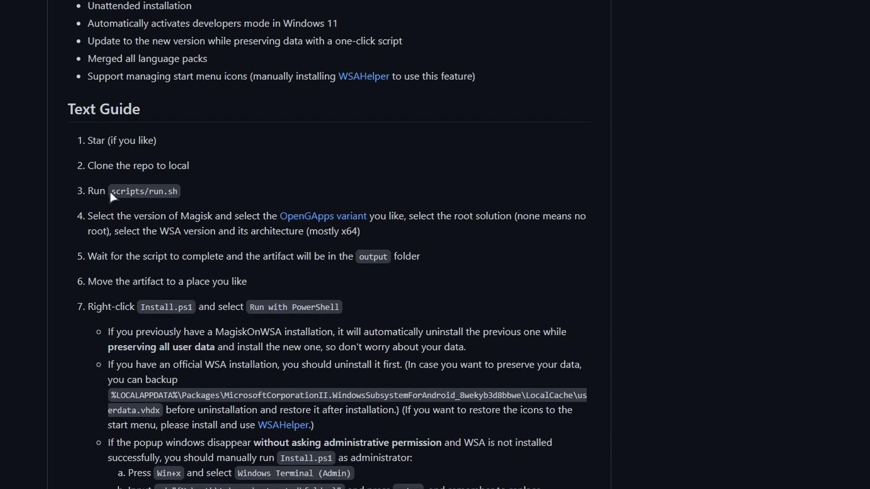
{"action": "left_click_drag", "start_coordinate": [111, 191], "coordinate": [181, 193]}
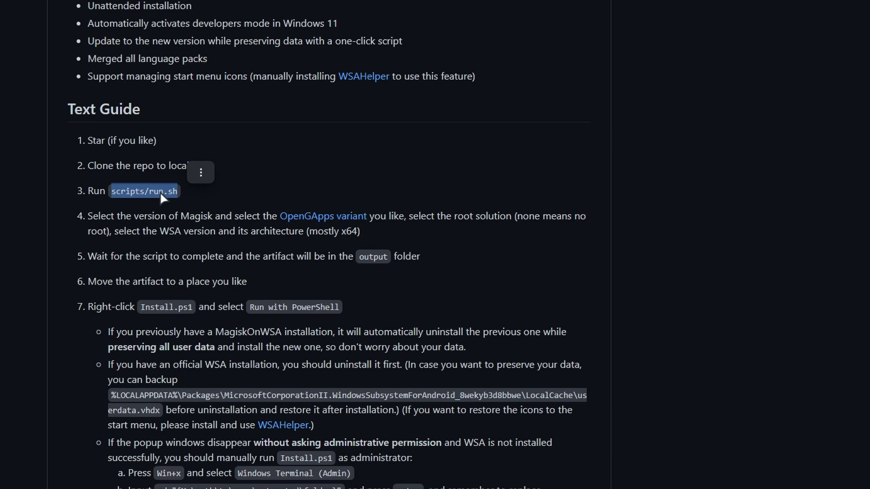
{"action": "right_click", "coordinate": [156, 192]}
{"action": "left_click", "coordinate": [189, 200]}
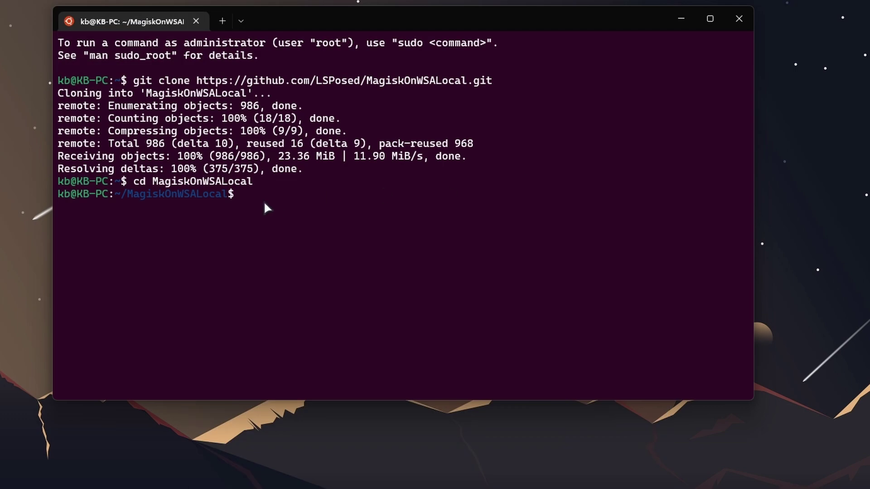
Paste and run scripts/run.sh at the prompt, then enter the sudo password
{"action": "right_click", "coordinate": [242, 196]}
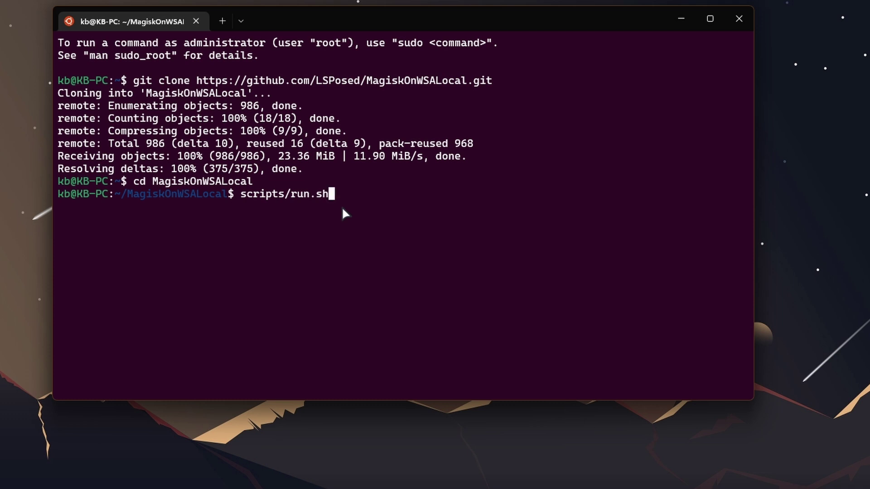
{"action": "key", "text": "Return"}
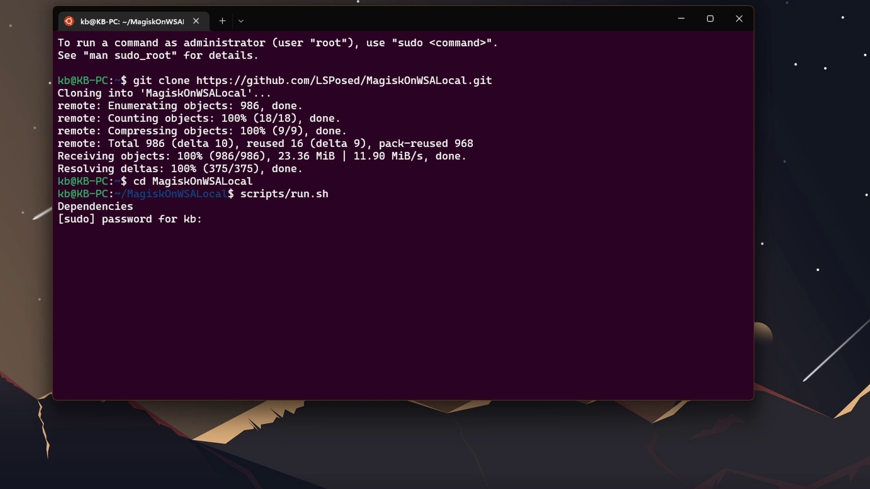
{"action": "key", "text": "Return"}
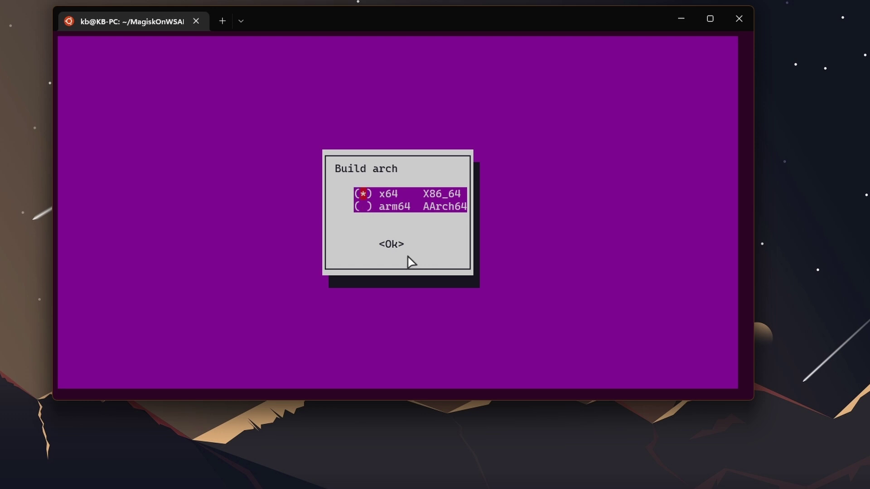
Choose x64, retail WSA, stable Magisk, install GApps and remove Amazon AppStore
{"action": "key", "text": "Tab"}
{"action": "key", "text": "Return"}
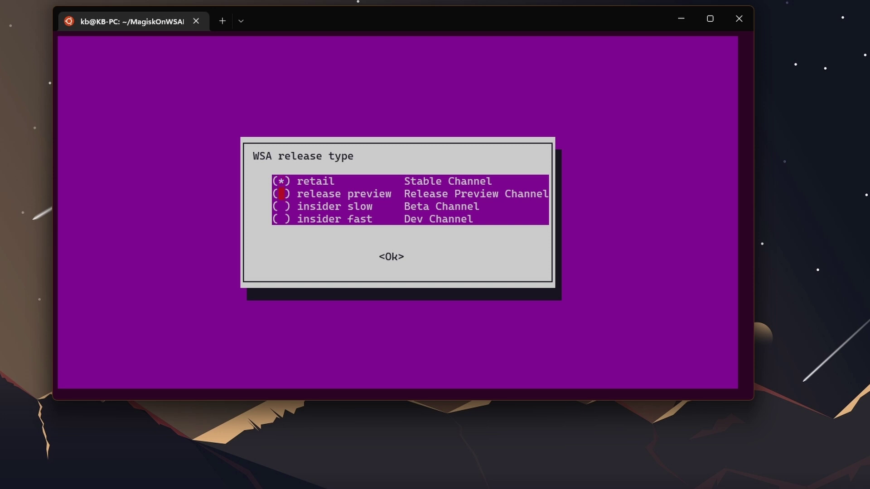
{"action": "key", "text": "Return"}
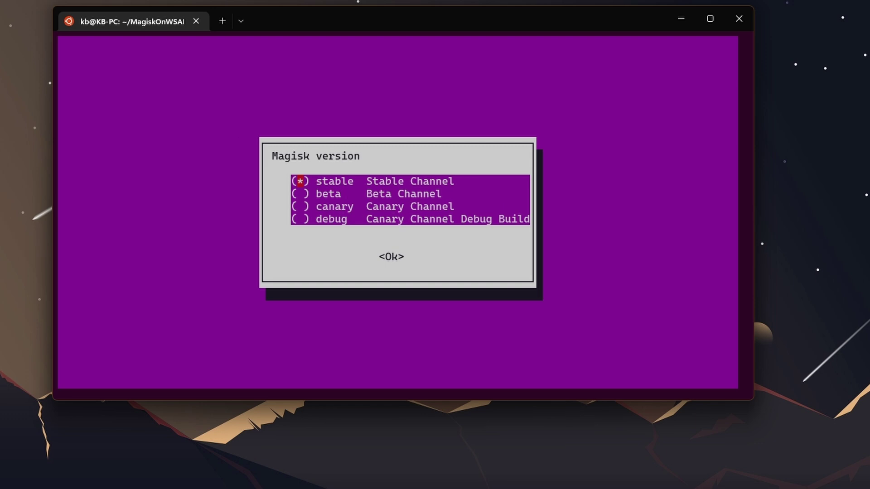
{"action": "key", "text": "Return"}
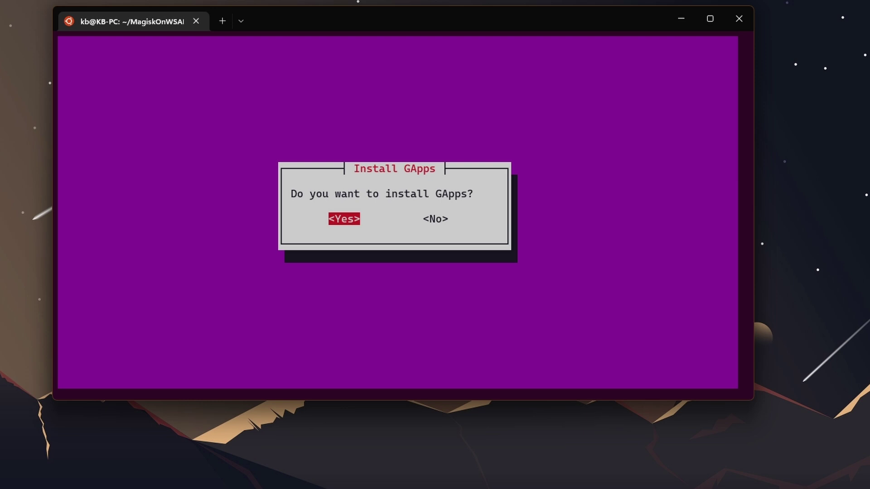
{"action": "key", "text": "Return"}
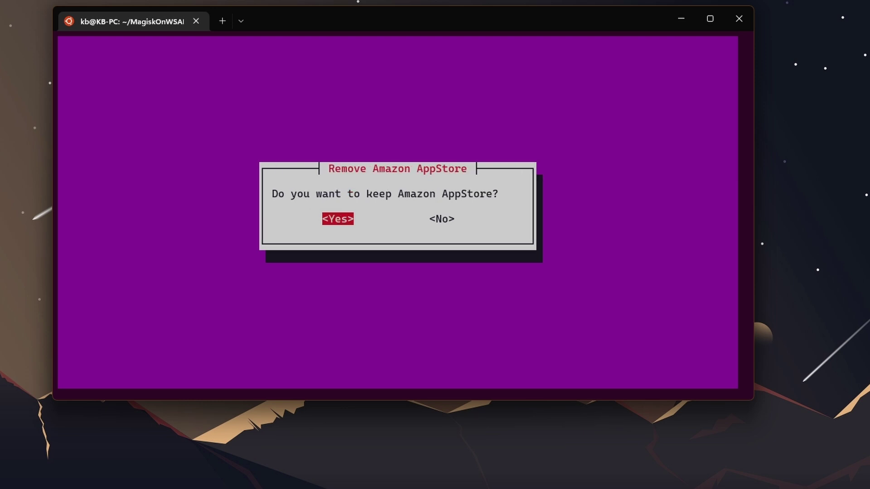
{"action": "key", "text": "Right"}
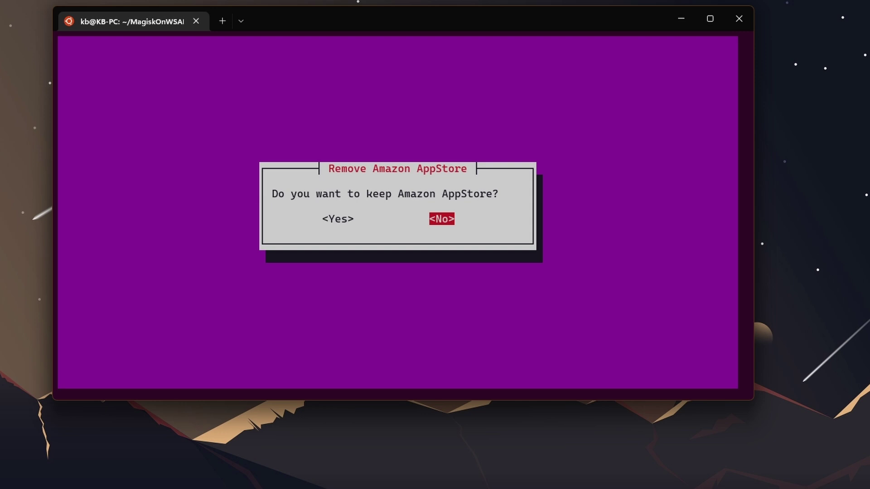
{"action": "key", "text": "Return"}
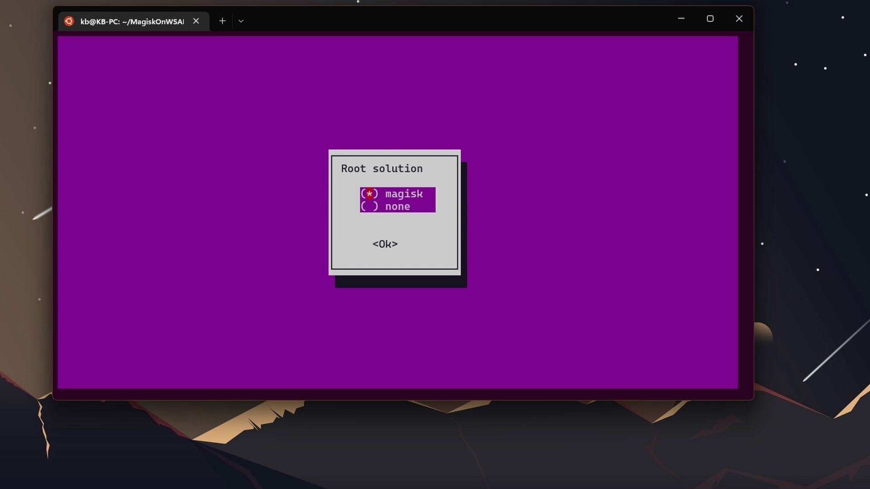
Pick Magisk as root solution, answer Yes to compressing output, and start the build
{"action": "key", "text": "Return"}
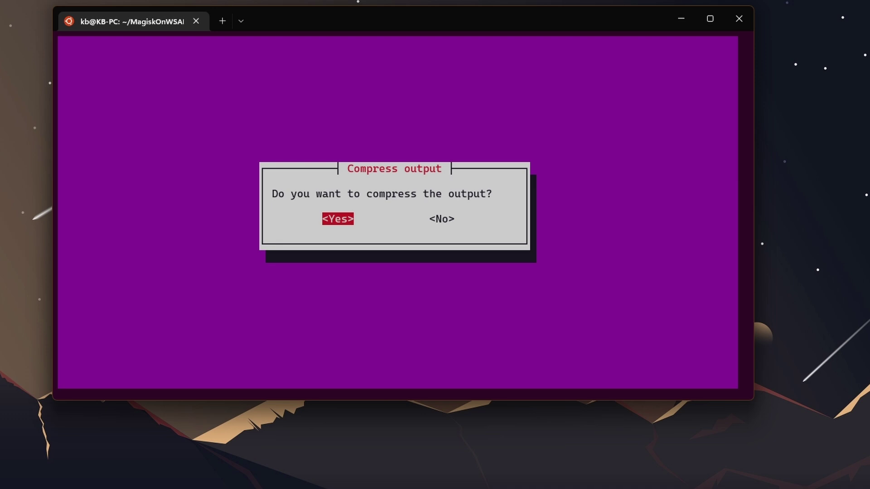
{"action": "key", "text": "Right"}
{"action": "key", "text": "Left"}
{"action": "key", "text": "Right"}
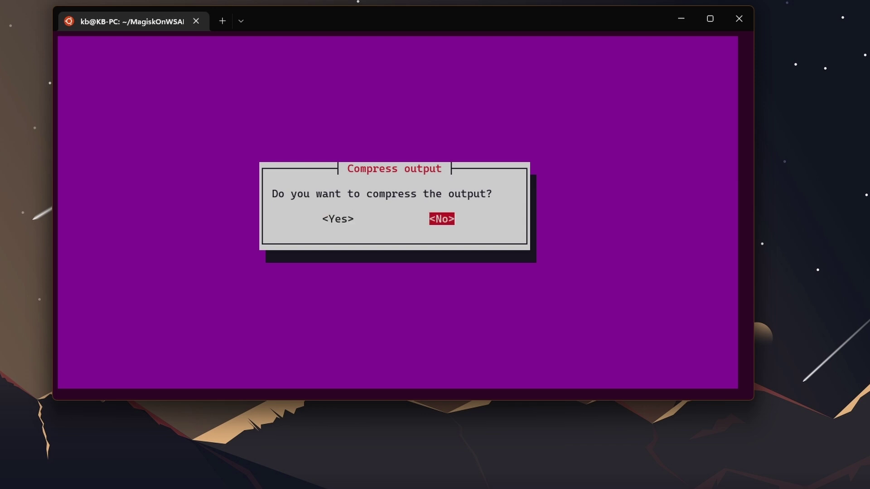
{"action": "key", "text": "Left"}
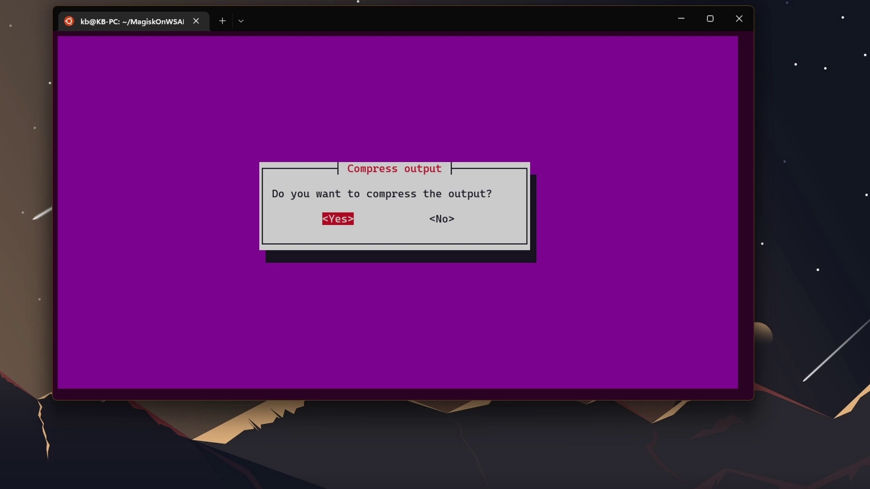
{"action": "key", "text": "Return"}
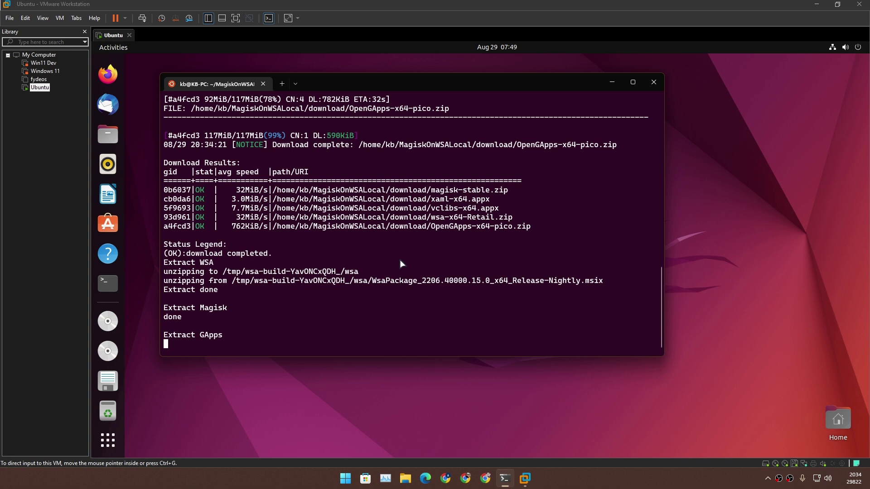
In the Ubuntu VM, open wsa > output and select the WSA-with-magisk .7z build
{"action": "left_click", "coordinate": [727, 265]}
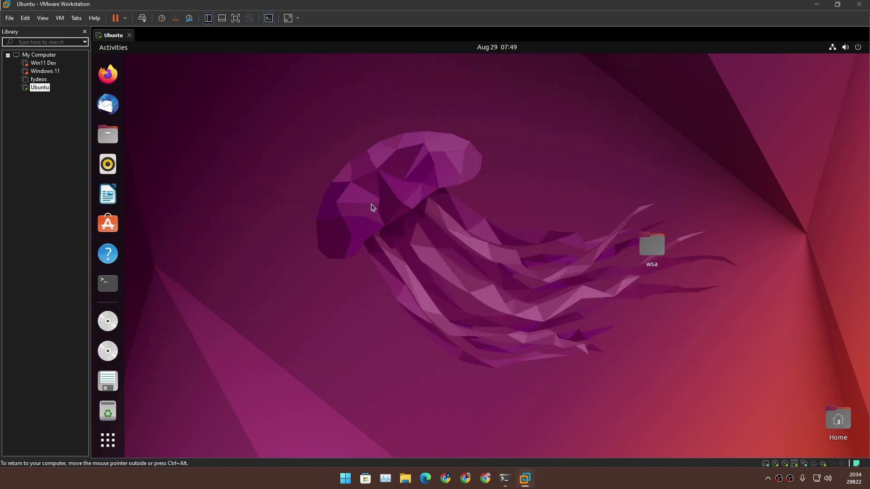
{"action": "double_click", "coordinate": [661, 243]}
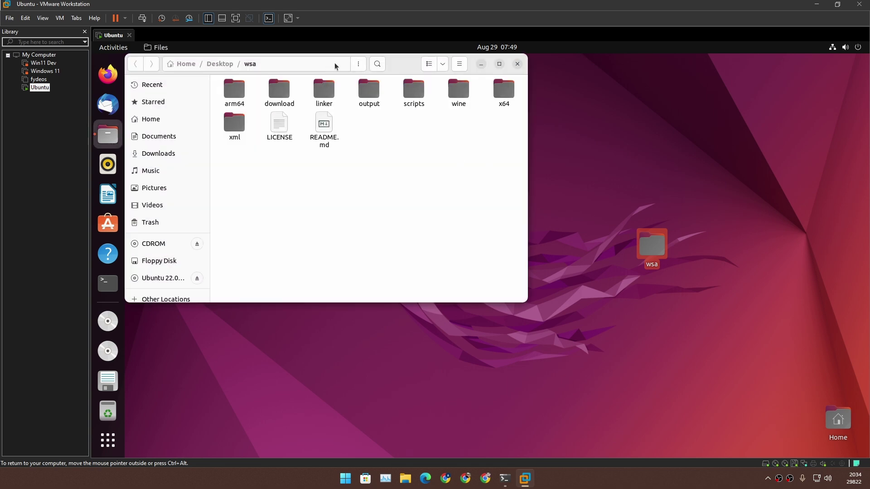
{"action": "left_click_drag", "start_coordinate": [406, 67], "coordinate": [518, 115]}
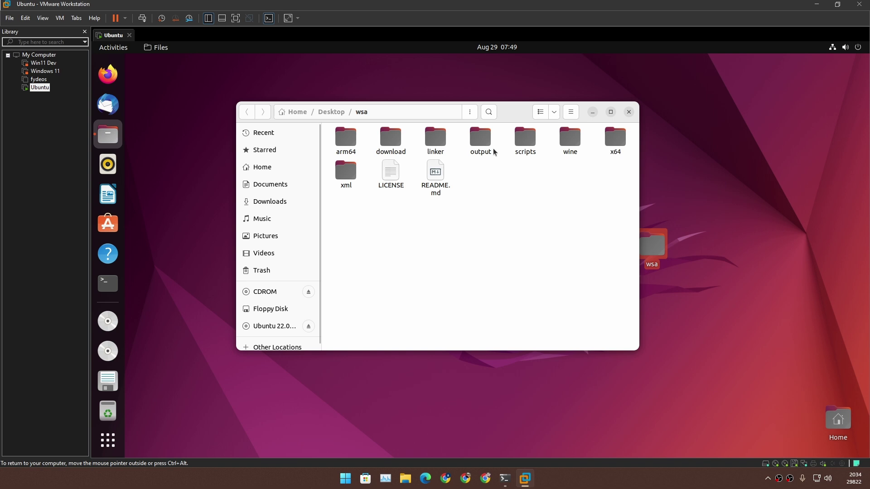
{"action": "double_click", "coordinate": [481, 141]}
{"action": "left_click", "coordinate": [366, 184]}
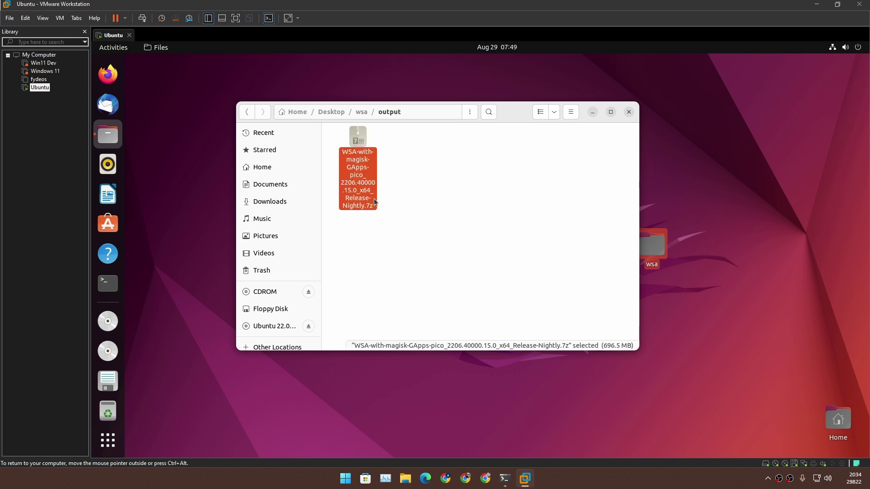
Close the wsa folder window and shut down the Ubuntu virtual machine
{"action": "left_click", "coordinate": [245, 113]}
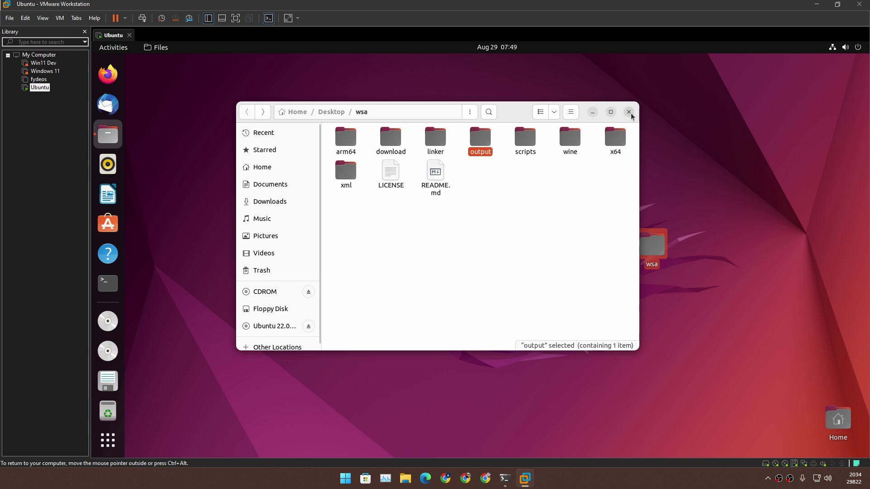
{"action": "left_click", "coordinate": [629, 112]}
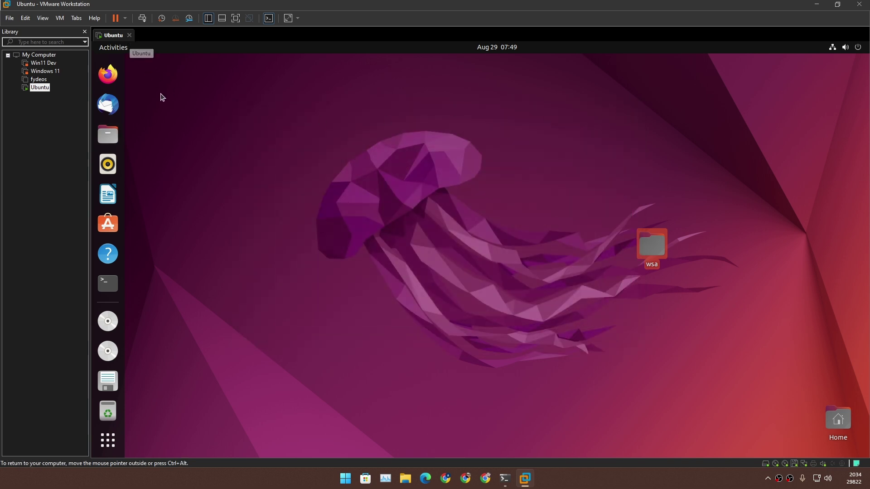
{"action": "left_click", "coordinate": [130, 35]}
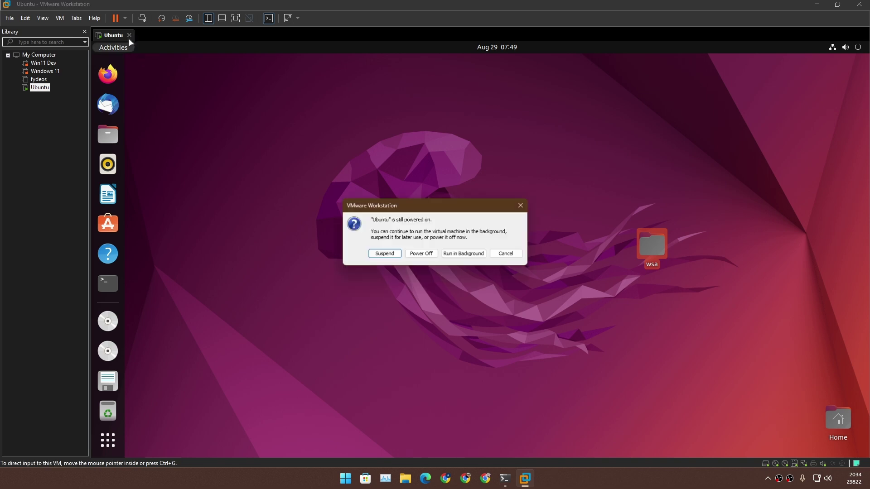
Power off the Ubuntu virtual machine after the 664 MiB WSA build finishes, then close Windows Terminal
{"action": "left_click", "coordinate": [426, 254]}
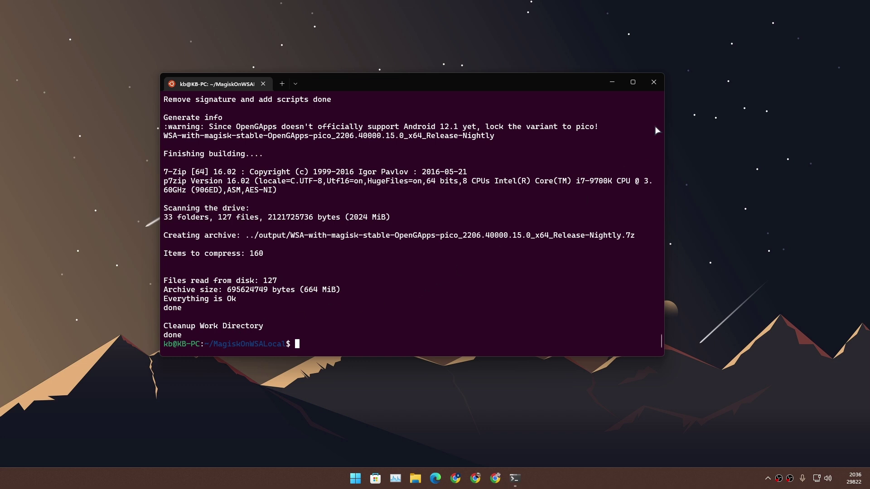
{"action": "left_click", "coordinate": [656, 81]}
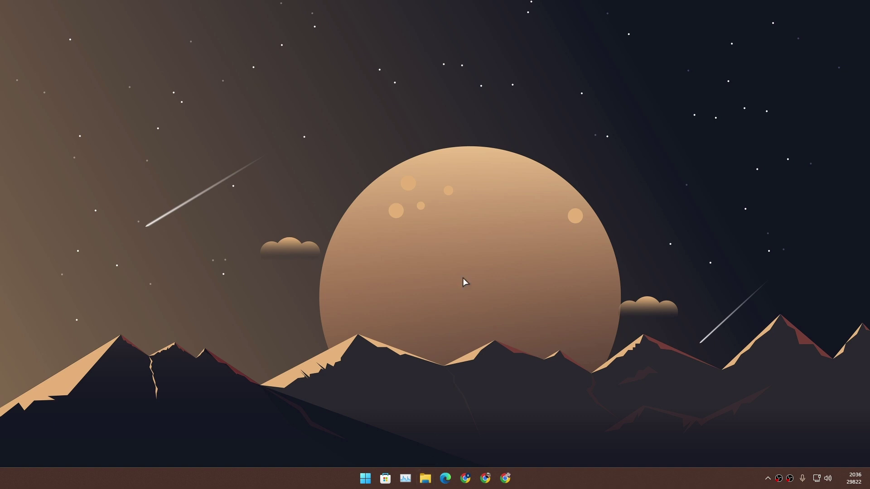
Browse the Ubuntu-20.04 Linux file system to the home MagiskOnWSALocal output folder
{"action": "key", "text": "super+e"}
{"action": "left_click_drag", "start_coordinate": [762, 90], "coordinate": [291, 91]}
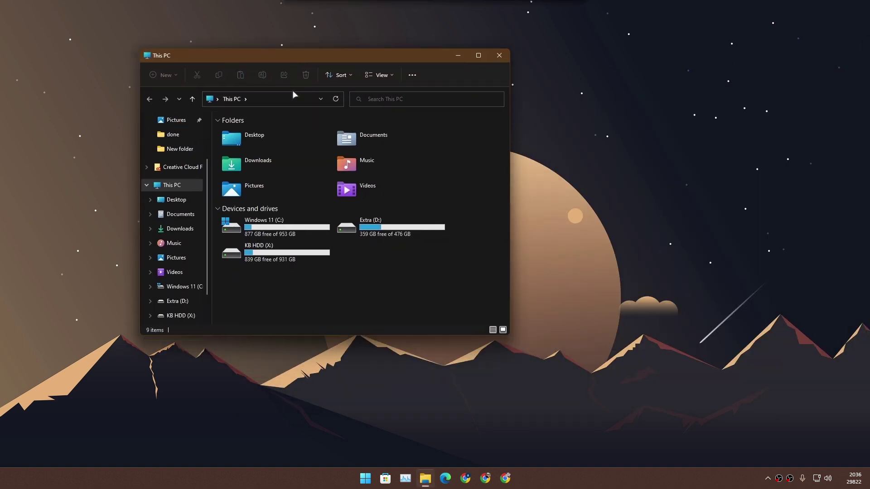
{"action": "scroll", "coordinate": [191, 302], "scroll_direction": "down", "scroll_amount": 1}
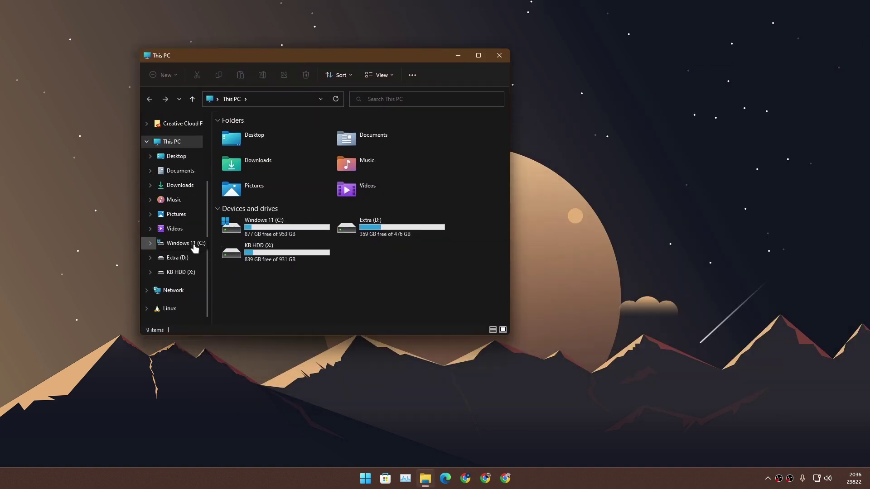
{"action": "left_click", "coordinate": [173, 312]}
{"action": "left_click", "coordinate": [259, 135]}
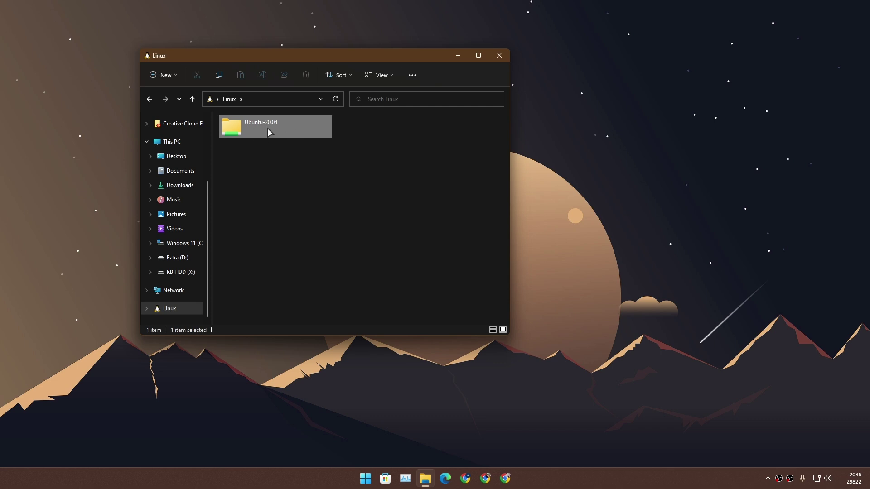
{"action": "double_click", "coordinate": [267, 129]}
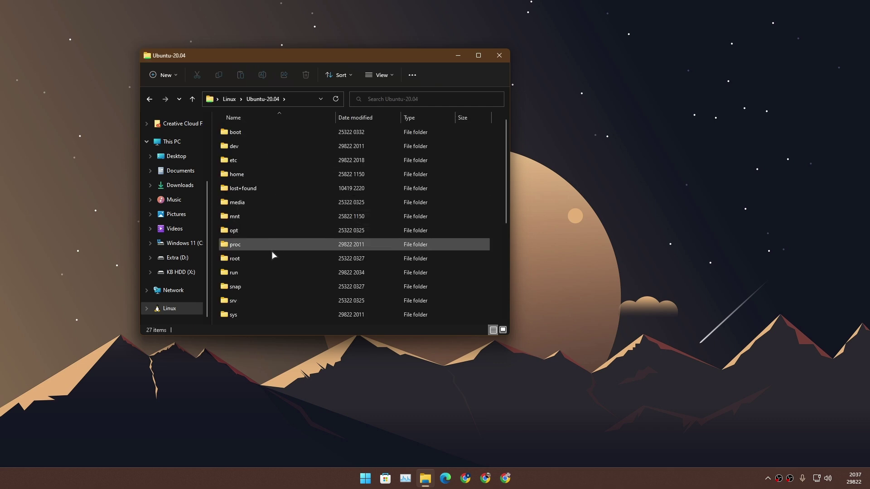
{"action": "double_click", "coordinate": [260, 175]}
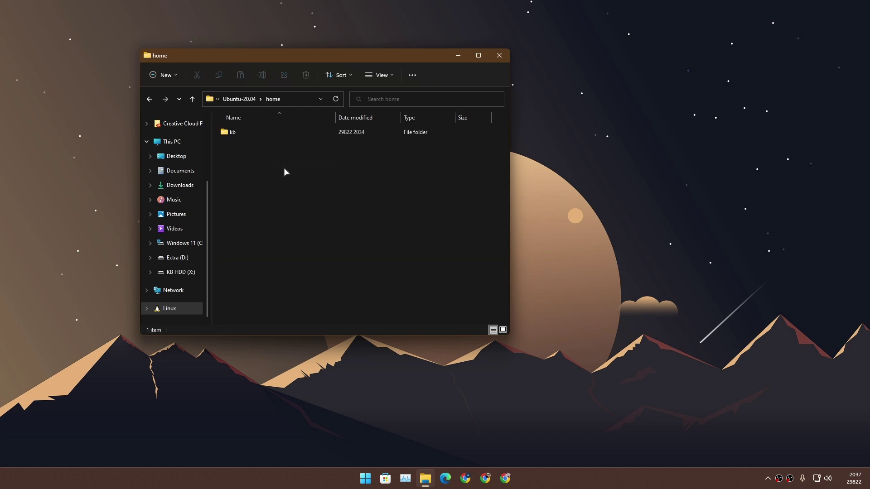
{"action": "double_click", "coordinate": [252, 136]}
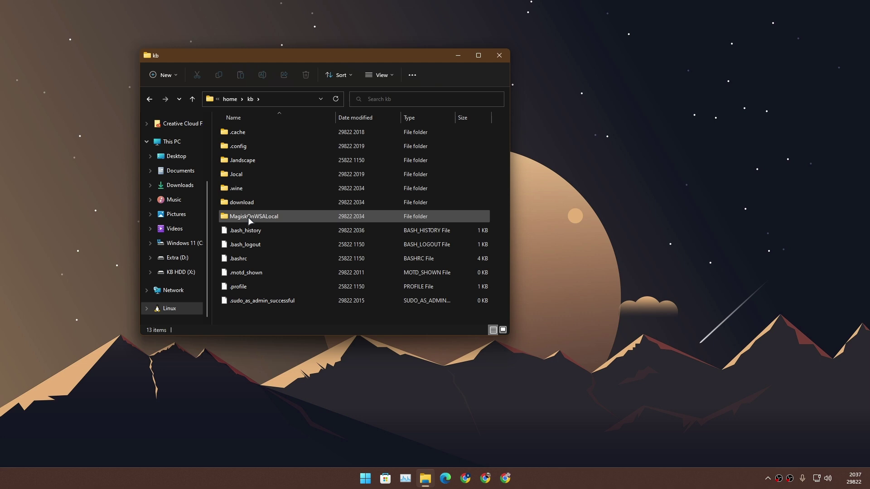
{"action": "double_click", "coordinate": [256, 218]}
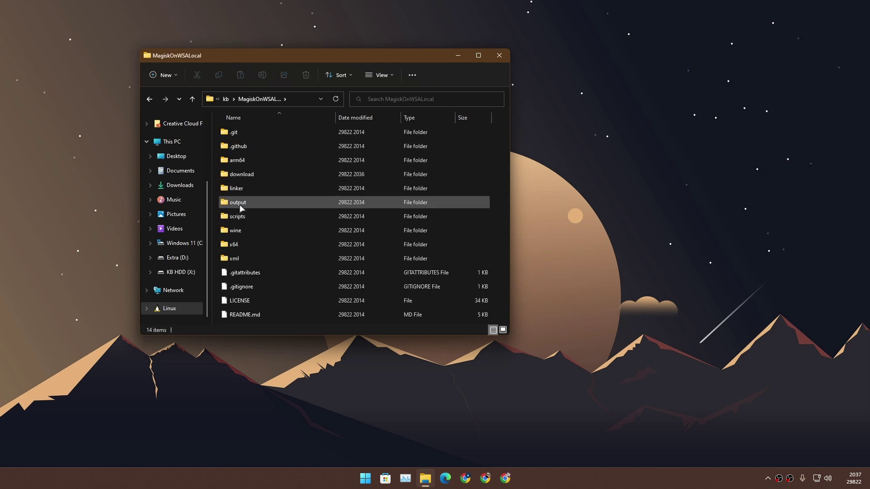
{"action": "double_click", "coordinate": [270, 200]}
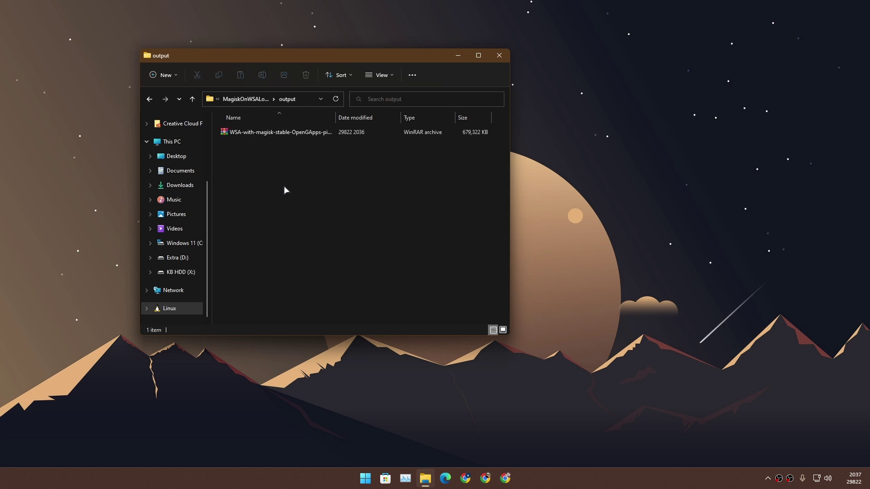
Copy the built WSA-with-magisk archive and switch to the Documents folder
{"action": "left_click", "coordinate": [284, 131]}
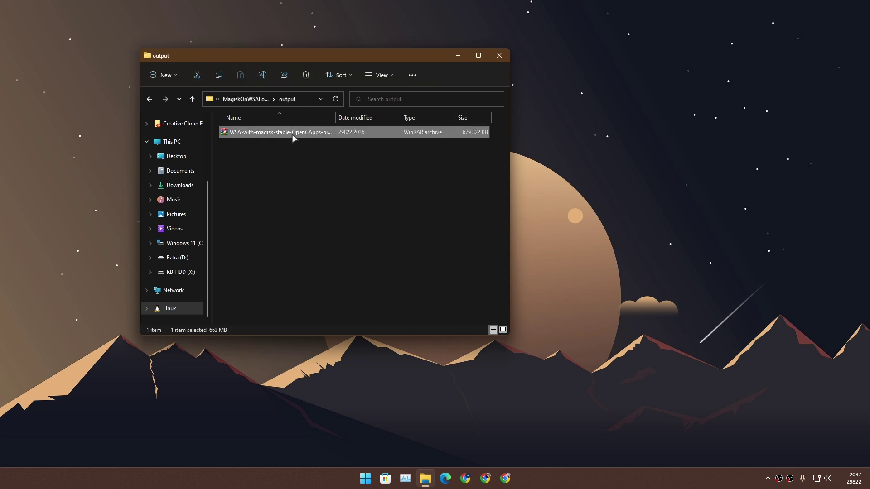
{"action": "right_click", "coordinate": [293, 137]}
{"action": "left_click", "coordinate": [322, 145]}
{"action": "left_click", "coordinate": [179, 171]}
Paste the WSA package into Documents and open its x64 folder
{"action": "right_click", "coordinate": [263, 213]}
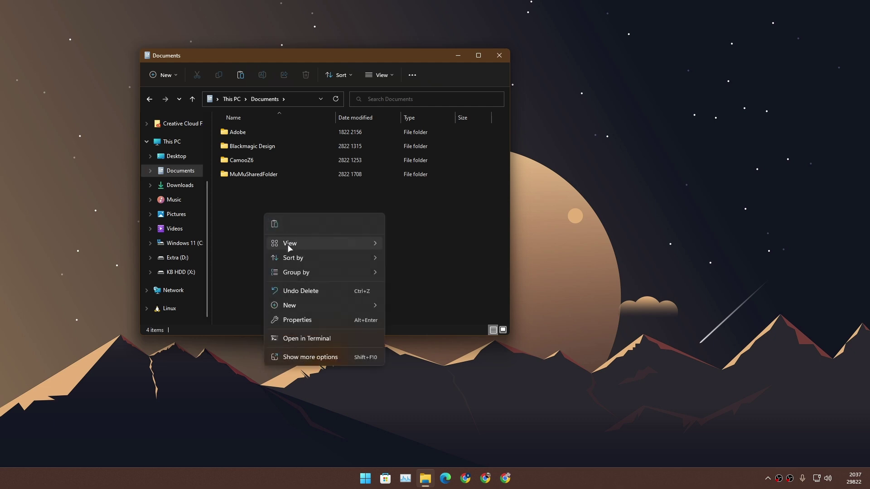
{"action": "left_click", "coordinate": [274, 224]}
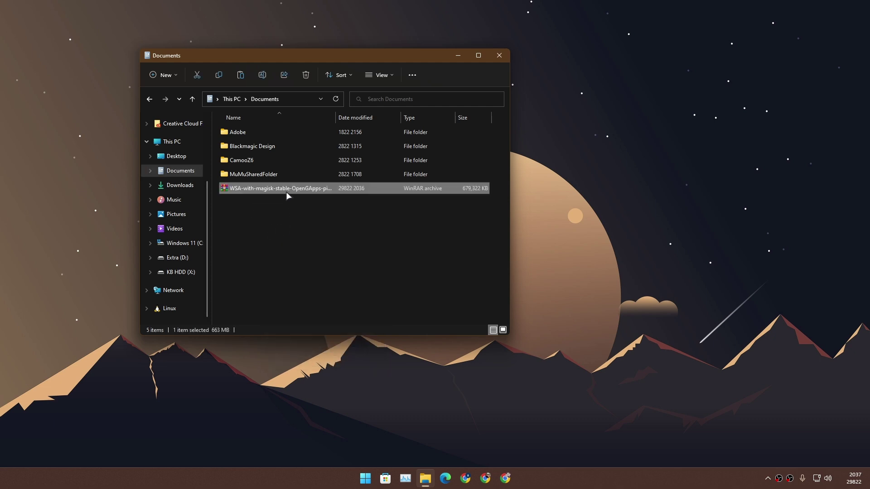
{"action": "right_click", "coordinate": [287, 192]}
{"action": "left_click", "coordinate": [271, 203]}
{"action": "double_click", "coordinate": [271, 203]}
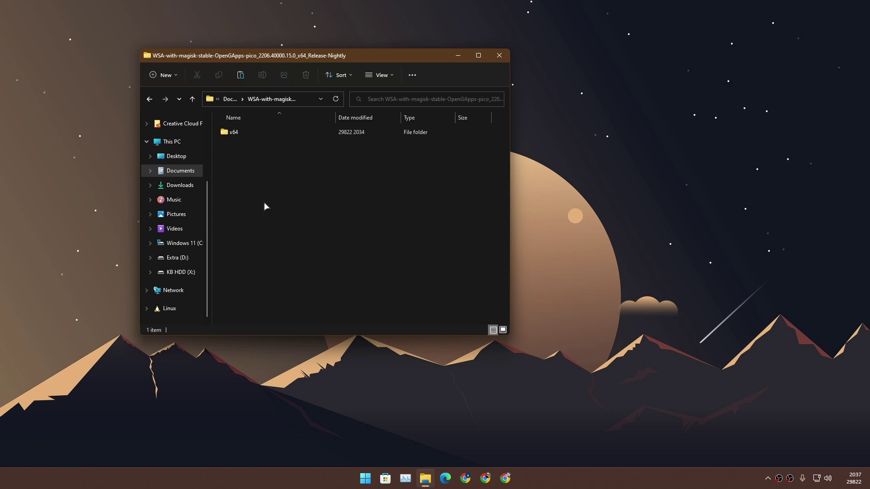
{"action": "double_click", "coordinate": [240, 132]}
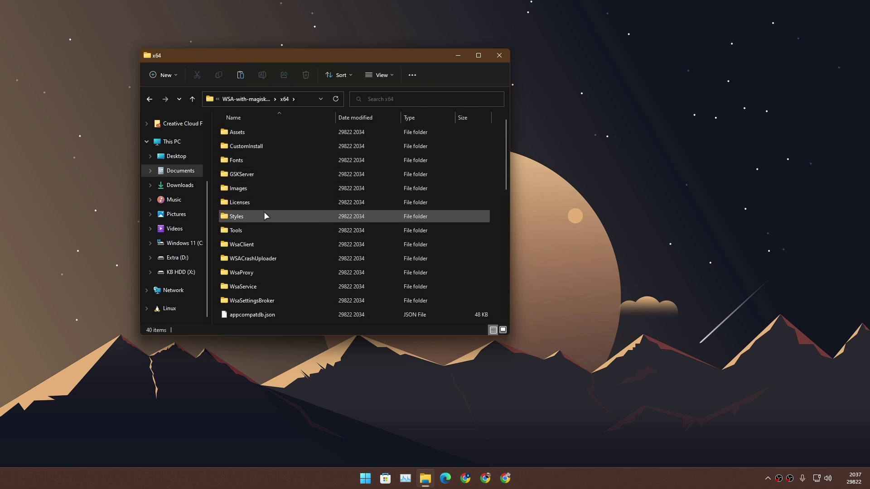
Check the file name extension setting, then run Install.ps1 with PowerShell
{"action": "scroll", "coordinate": [263, 249], "scroll_direction": "down", "scroll_amount": 2}
{"action": "left_click", "coordinate": [248, 307]}
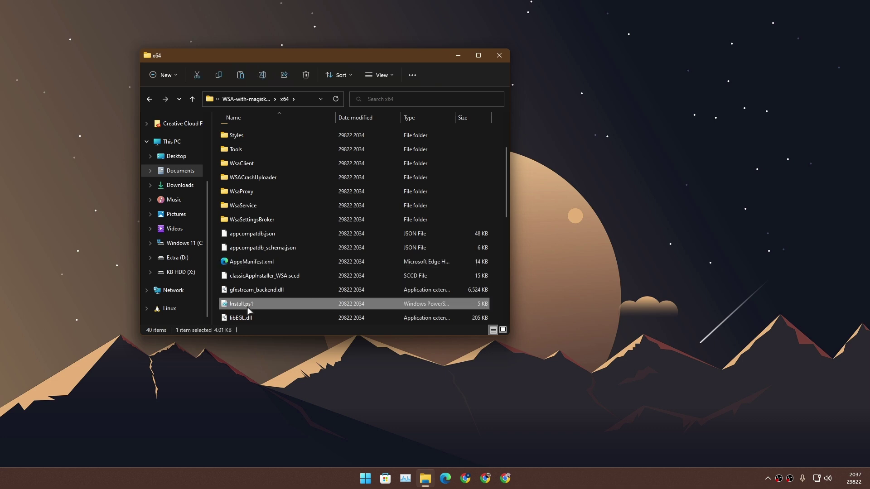
{"action": "scroll", "coordinate": [259, 304], "scroll_direction": "down", "scroll_amount": 1}
{"action": "left_click", "coordinate": [378, 75]}
{"action": "mouse_move", "coordinate": [377, 229]}
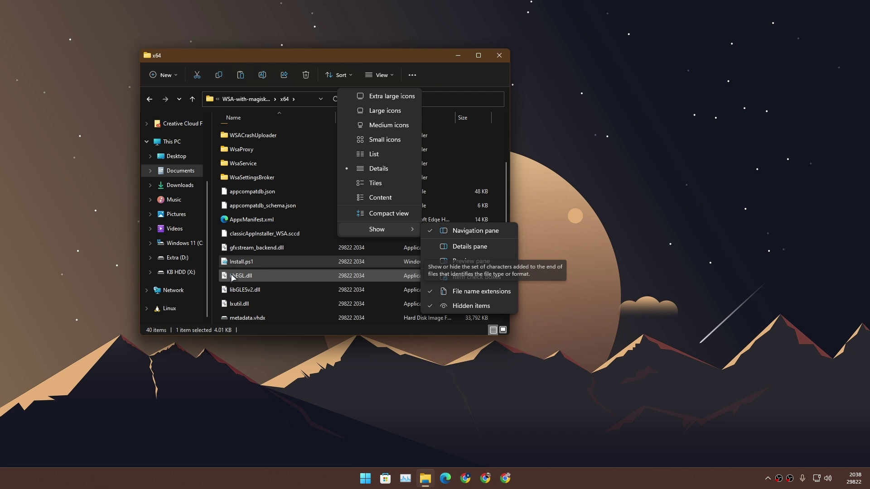
{"action": "left_click", "coordinate": [243, 265]}
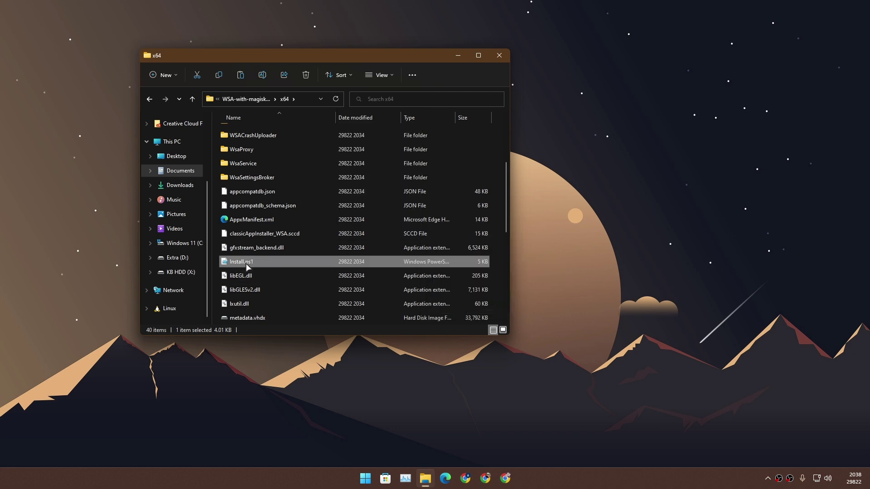
{"action": "right_click", "coordinate": [254, 262]}
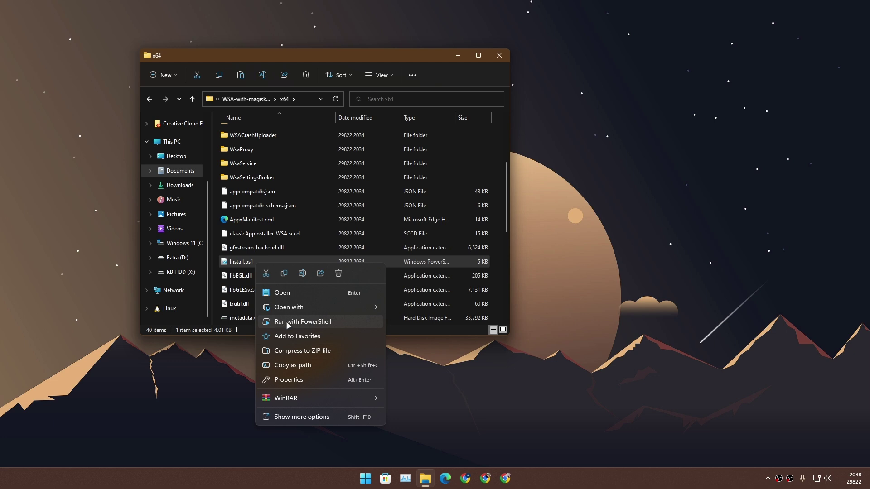
{"action": "left_click", "coordinate": [309, 321]}
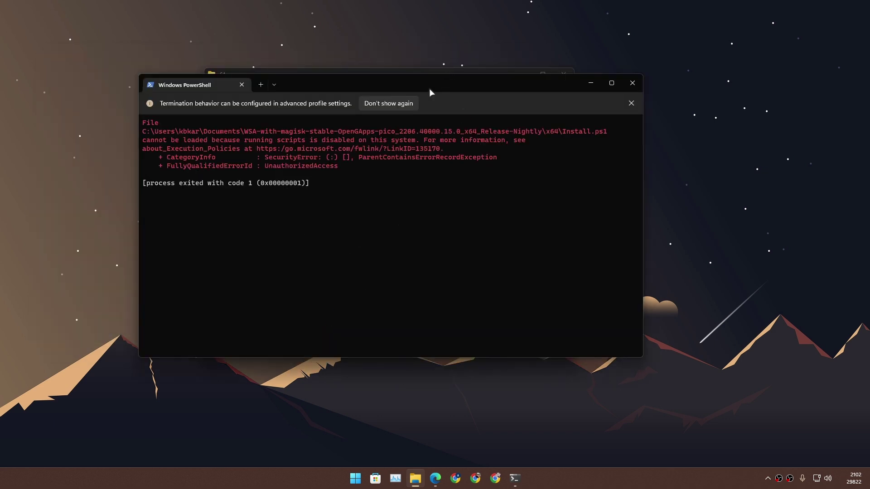
Compare the execution-policy error with the x64 folder, then close the failed PowerShell window
{"action": "left_click_drag", "start_coordinate": [430, 89], "coordinate": [430, 121]}
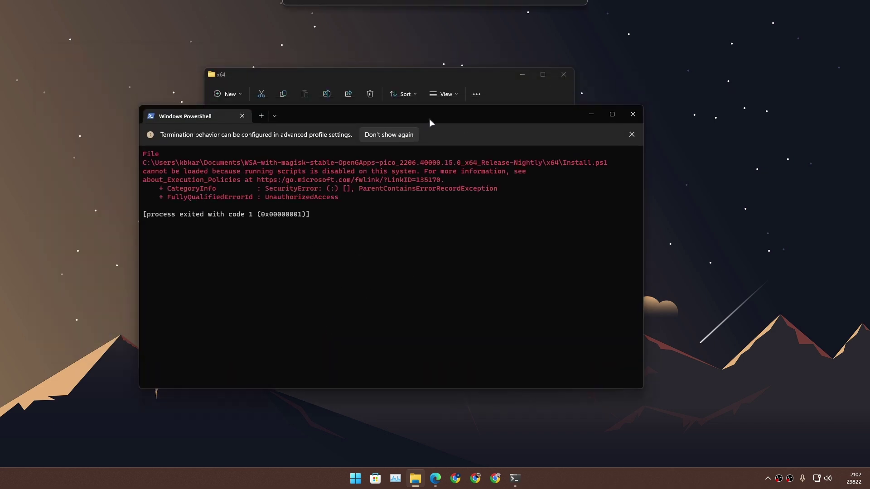
{"action": "left_click", "coordinate": [382, 73]}
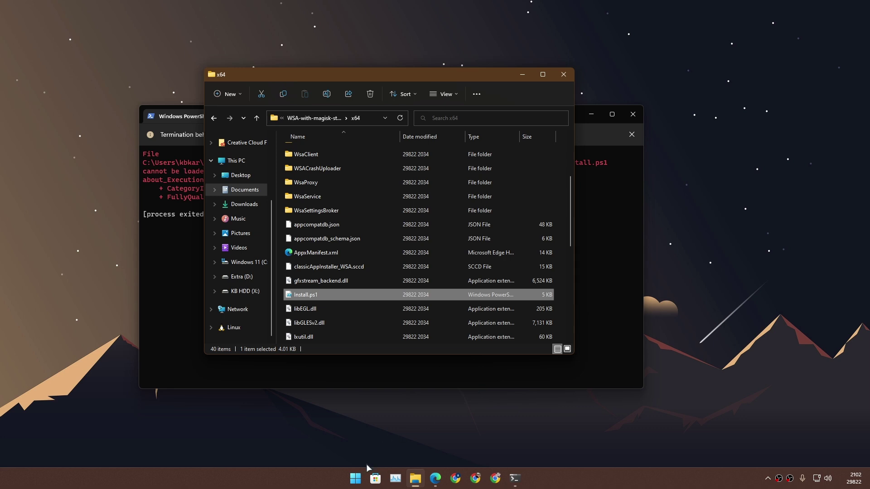
{"action": "left_click", "coordinate": [174, 116]}
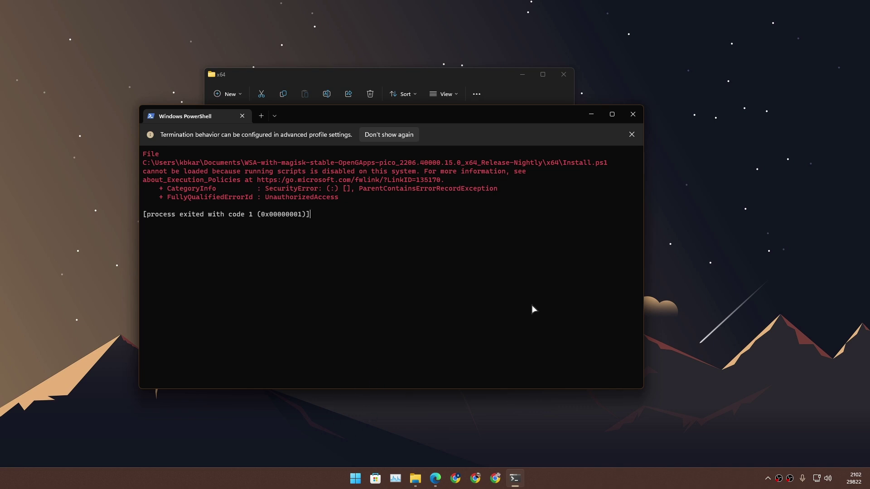
{"action": "left_click", "coordinate": [633, 115]}
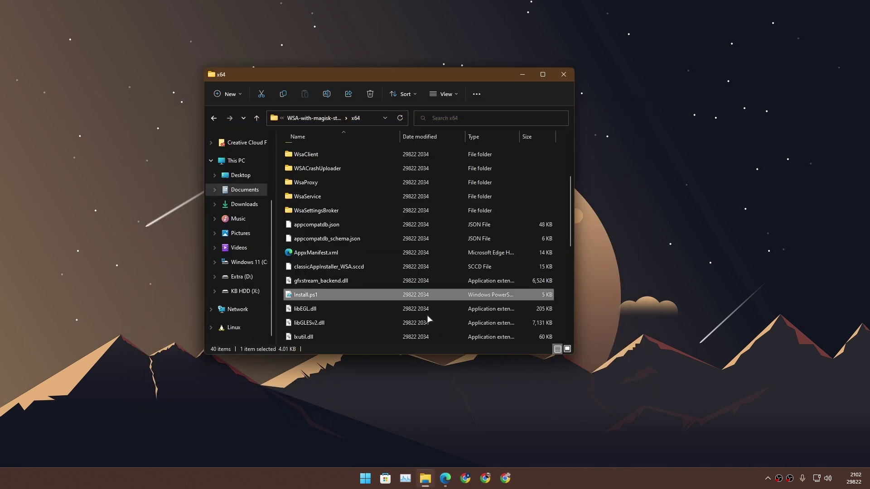
Copy the 'PowerShell.exe -ExecutionPolicy Bypass -File .\Install.ps1' command from the README in Edge
{"action": "left_click", "coordinate": [453, 484]}
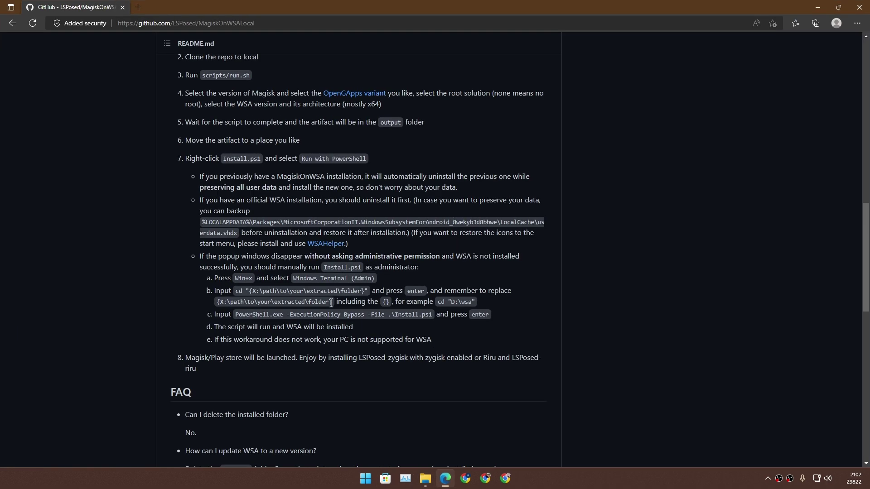
{"action": "scroll", "coordinate": [330, 302], "scroll_direction": "down", "scroll_amount": 1}
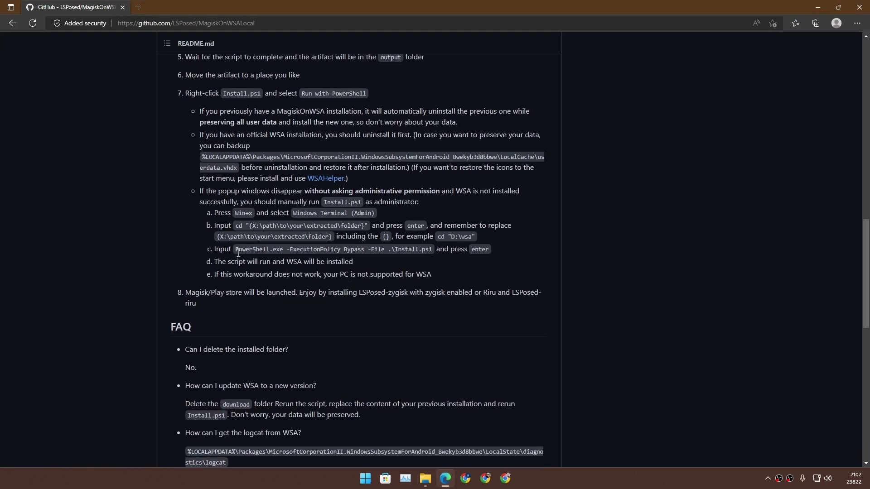
{"action": "left_click_drag", "start_coordinate": [237, 251], "coordinate": [416, 251]}
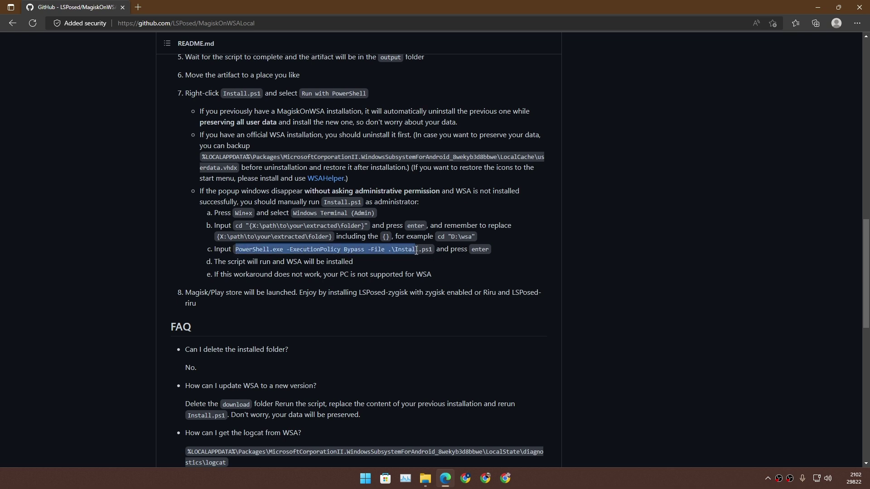
{"action": "mouse_move", "coordinate": [452, 236]}
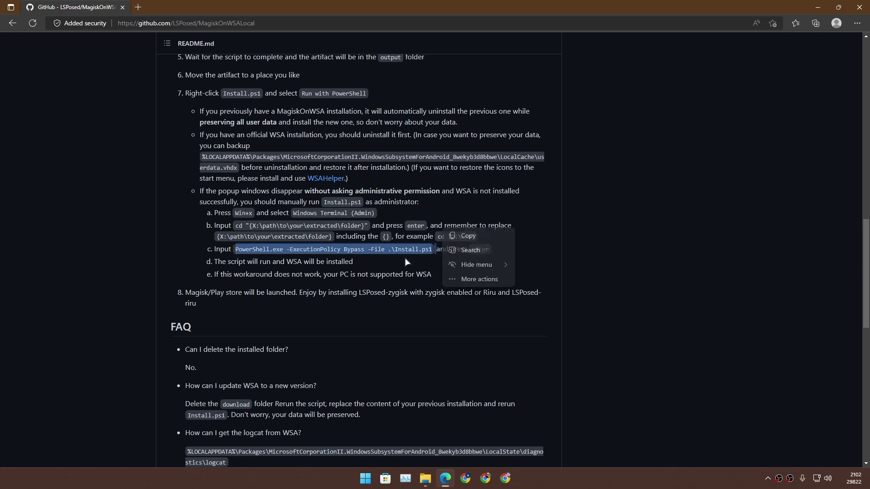
{"action": "left_click", "coordinate": [471, 279]}
Launch Windows PowerShell as administrator from the Start menu search
{"action": "left_click", "coordinate": [358, 476]}
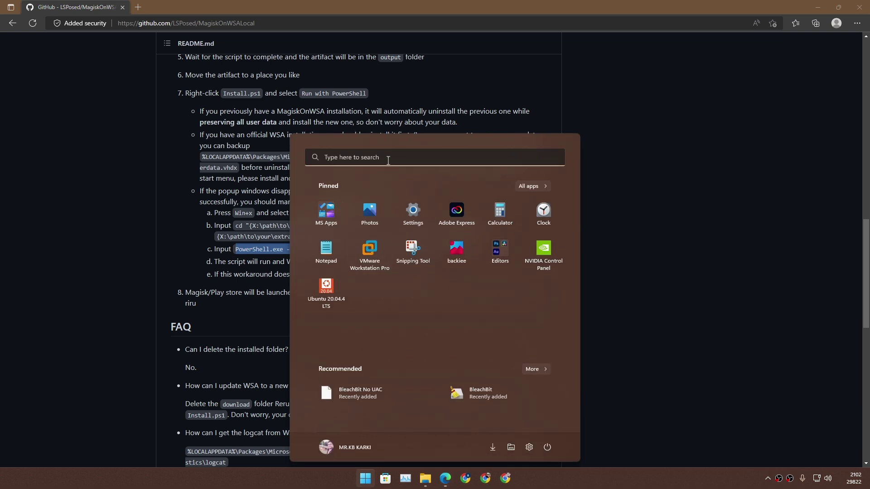
{"action": "left_click", "coordinate": [387, 158]}
{"action": "type", "text": "power"}
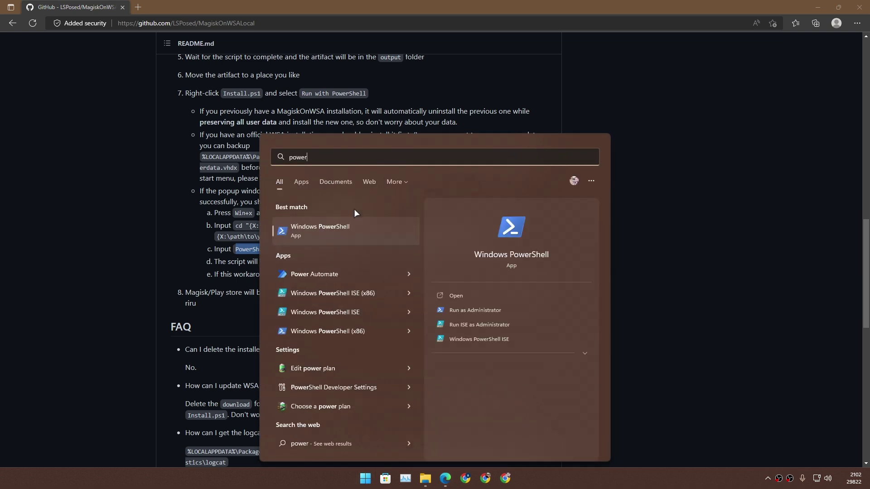
{"action": "right_click", "coordinate": [319, 237]}
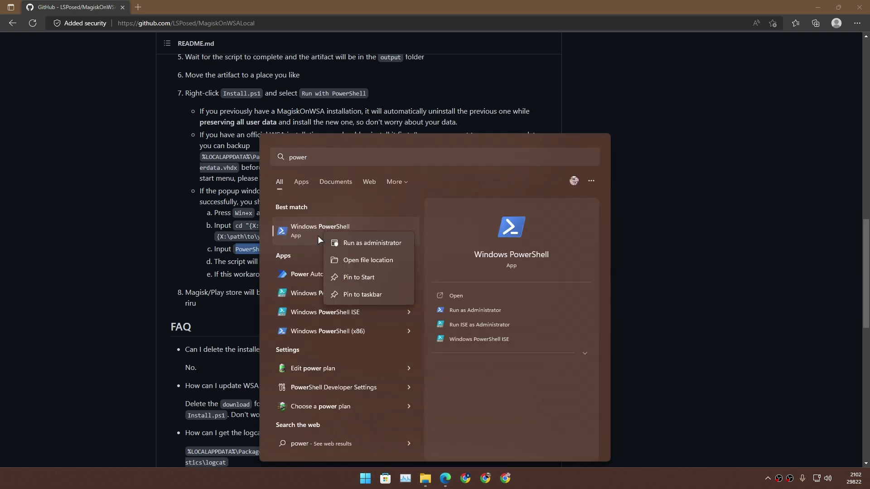
{"action": "left_click", "coordinate": [382, 244]}
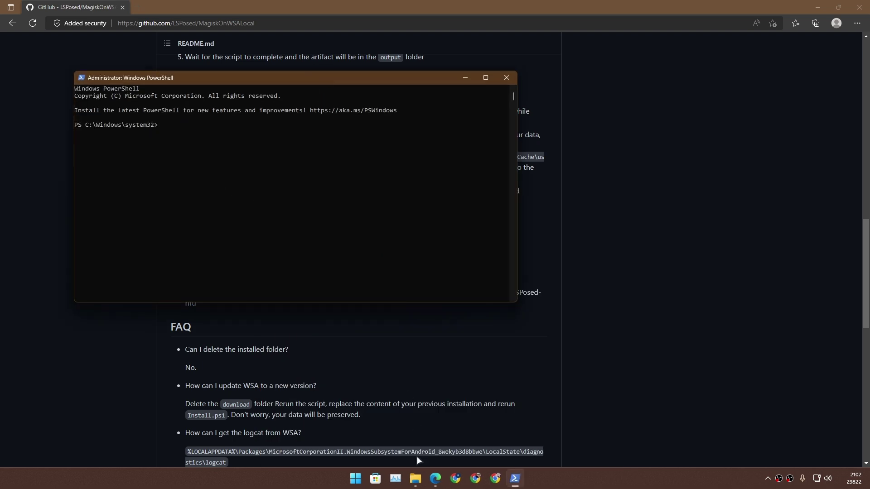
Copy the x64 folder path from Explorer and cd into it in the admin PowerShell
{"action": "left_click", "coordinate": [416, 478]}
{"action": "left_click", "coordinate": [369, 118]}
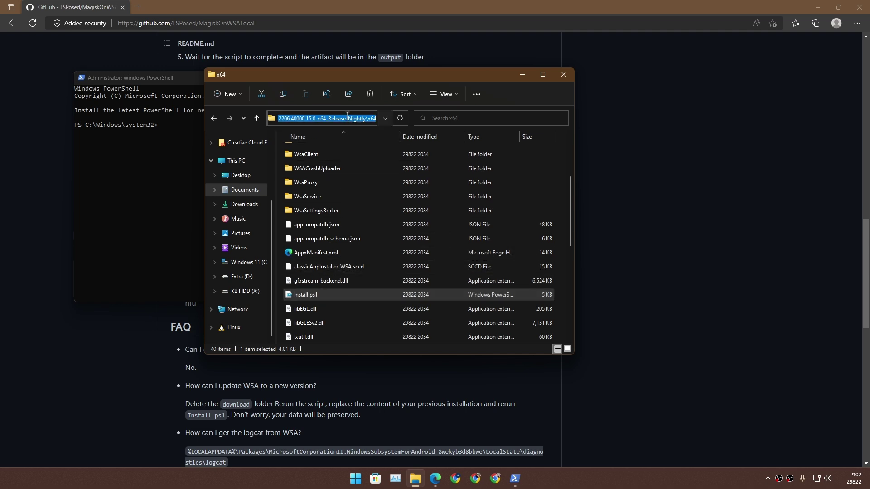
{"action": "right_click", "coordinate": [369, 119]}
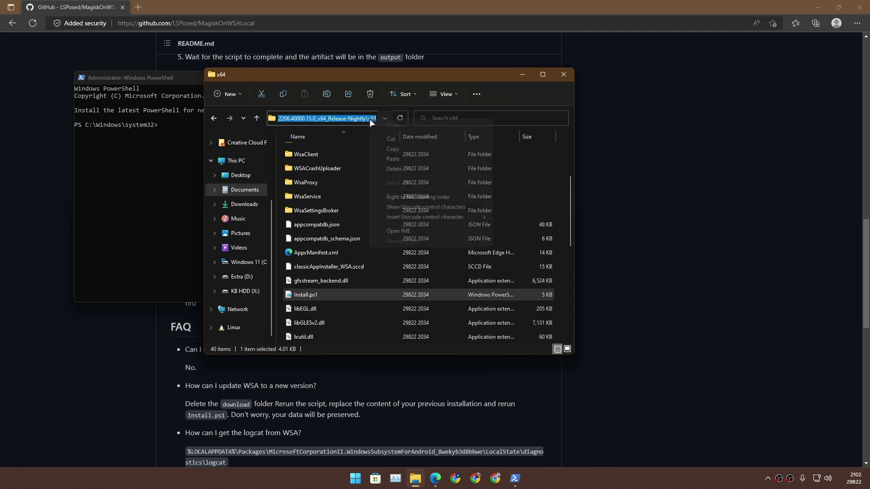
{"action": "left_click", "coordinate": [398, 150]}
{"action": "left_click", "coordinate": [168, 130]}
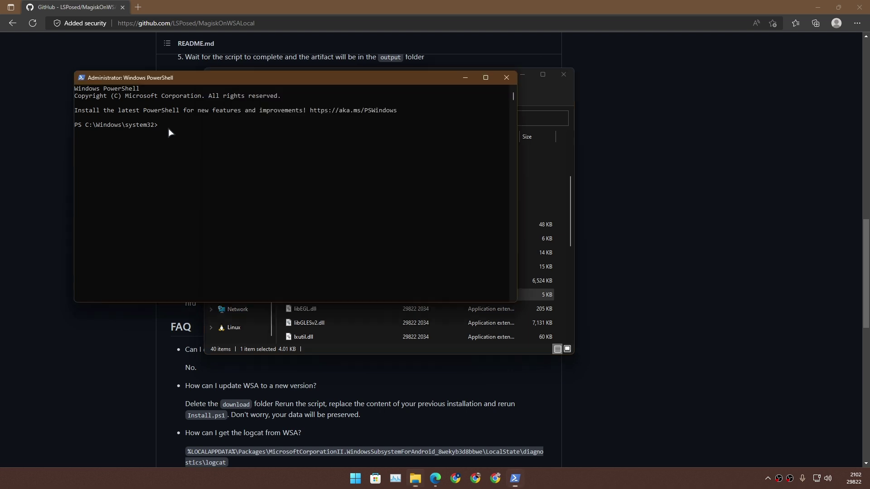
{"action": "left_click", "coordinate": [167, 130]}
{"action": "type", "text": "cd"}
{"action": "key", "text": "ctrl+v"}
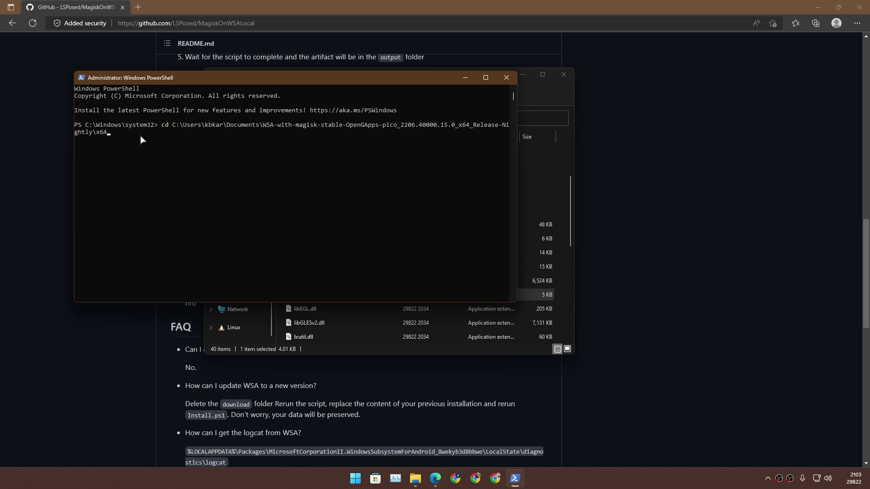
{"action": "key", "text": "Return"}
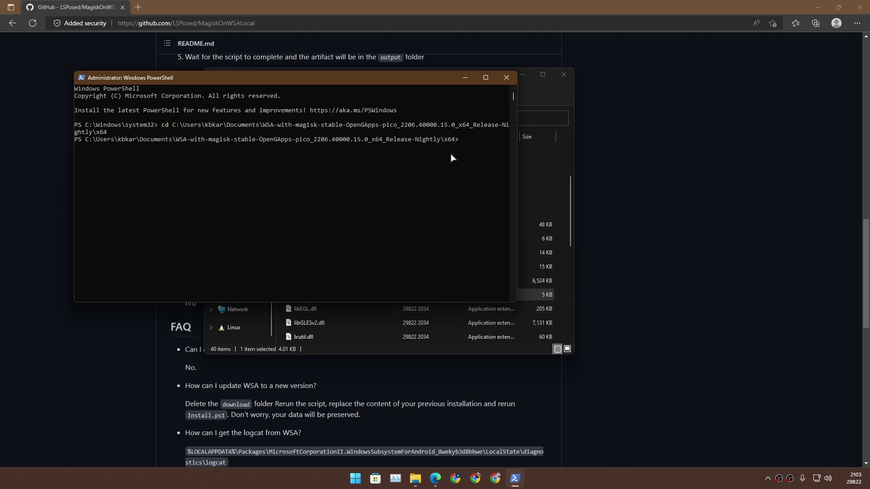
{"action": "left_click", "coordinate": [539, 89]}
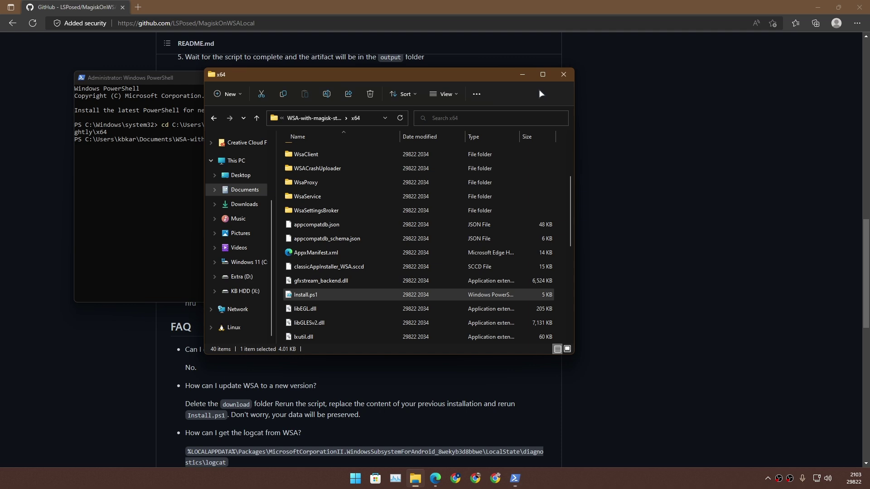
Copy the ExecutionPolicy Bypass Install.ps1 command from the README and run it in PowerShell
{"action": "left_click", "coordinate": [335, 396]}
{"action": "left_click_drag", "start_coordinate": [236, 250], "coordinate": [425, 251]}
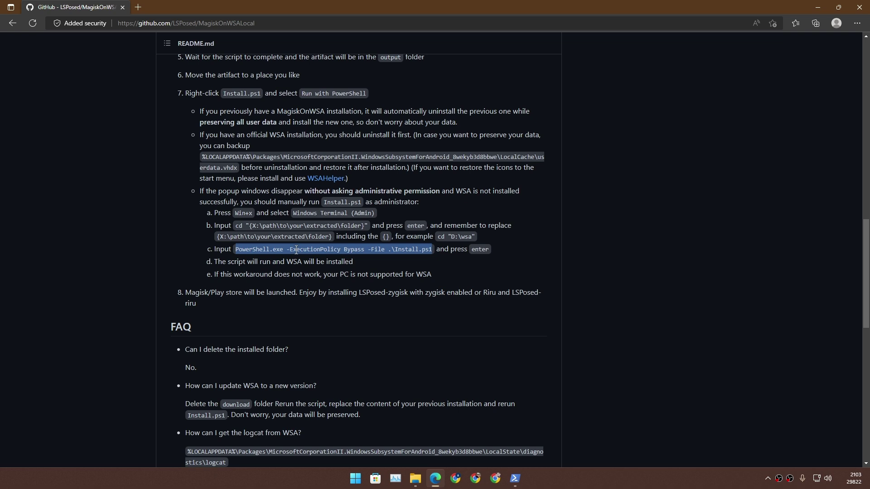
{"action": "right_click", "coordinate": [320, 249]}
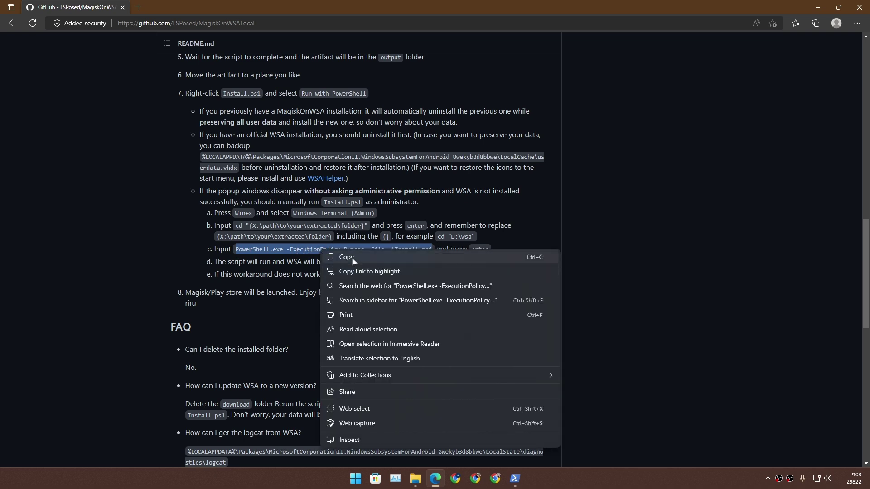
{"action": "left_click", "coordinate": [352, 255]}
{"action": "left_click", "coordinate": [514, 477]}
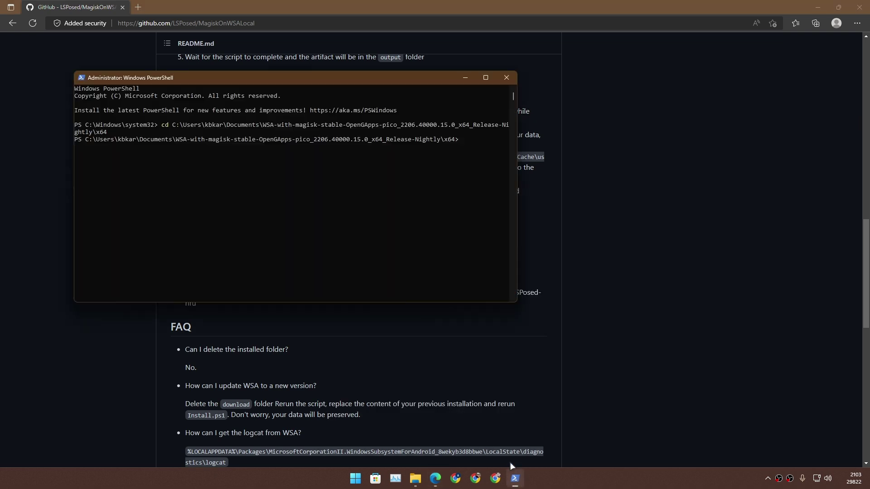
{"action": "right_click", "coordinate": [469, 154]}
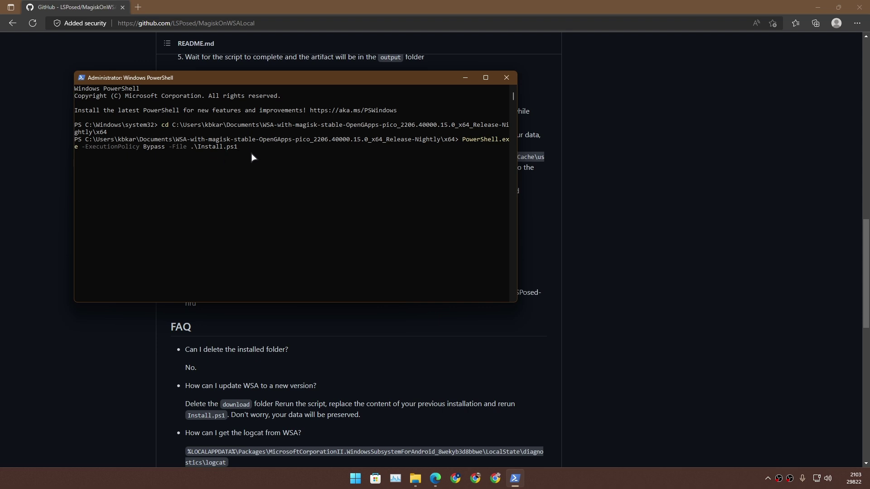
{"action": "key", "text": "Return"}
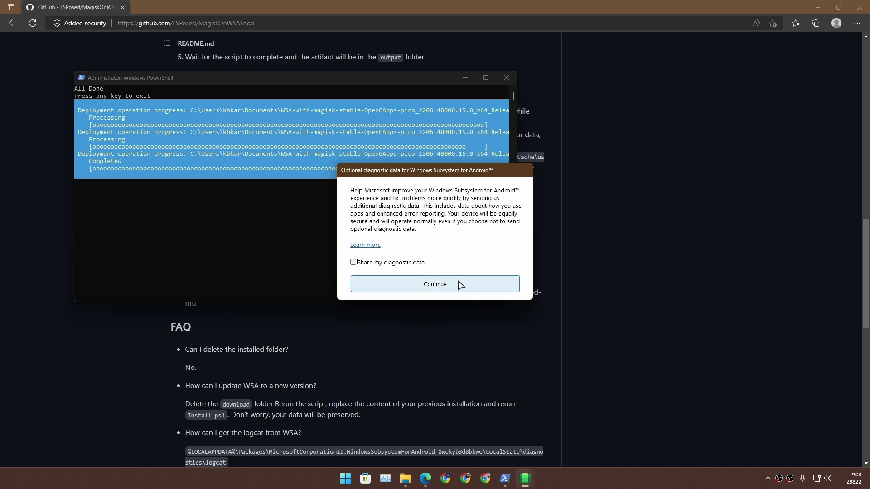
Dismiss the WSA diagnostic-data prompts and close the PowerShell and x64 folder windows
{"action": "left_click", "coordinate": [436, 286]}
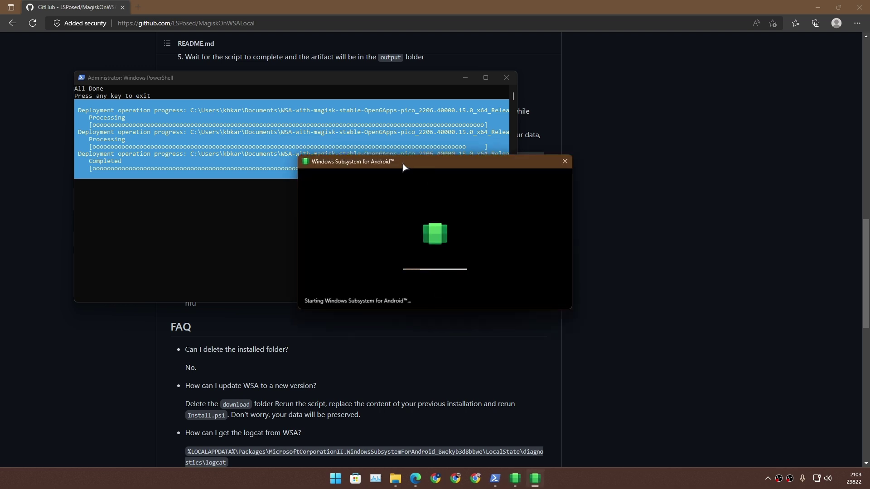
{"action": "left_click_drag", "start_coordinate": [313, 165], "coordinate": [279, 161]}
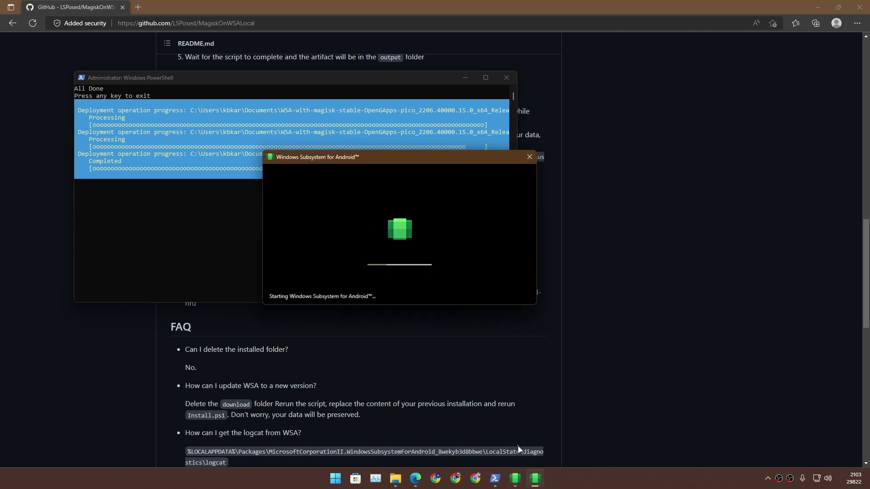
{"action": "left_click", "coordinate": [335, 478]}
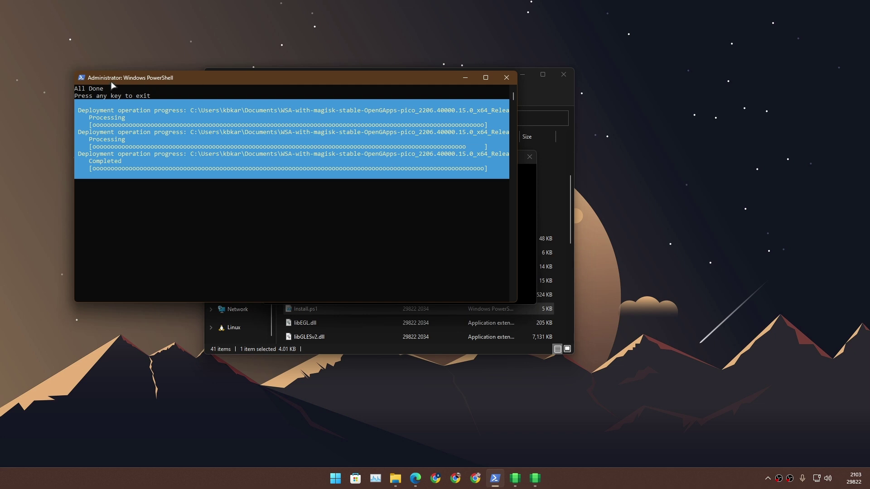
{"action": "left_click", "coordinate": [506, 79]}
{"action": "left_click", "coordinate": [566, 76]}
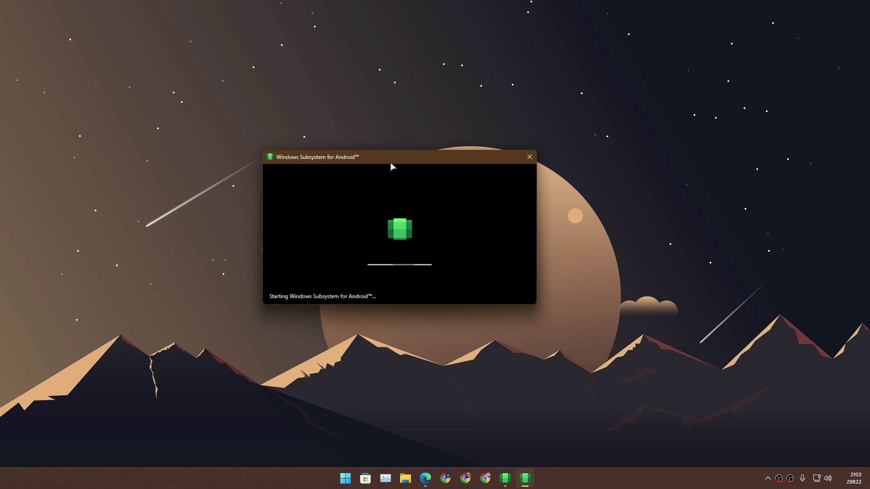
{"action": "left_click_drag", "start_coordinate": [409, 151], "coordinate": [394, 325]}
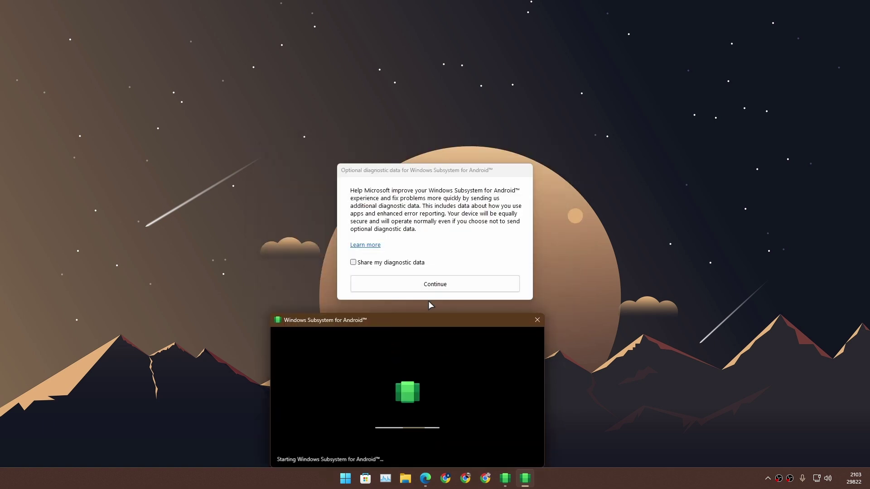
{"action": "left_click", "coordinate": [438, 284]}
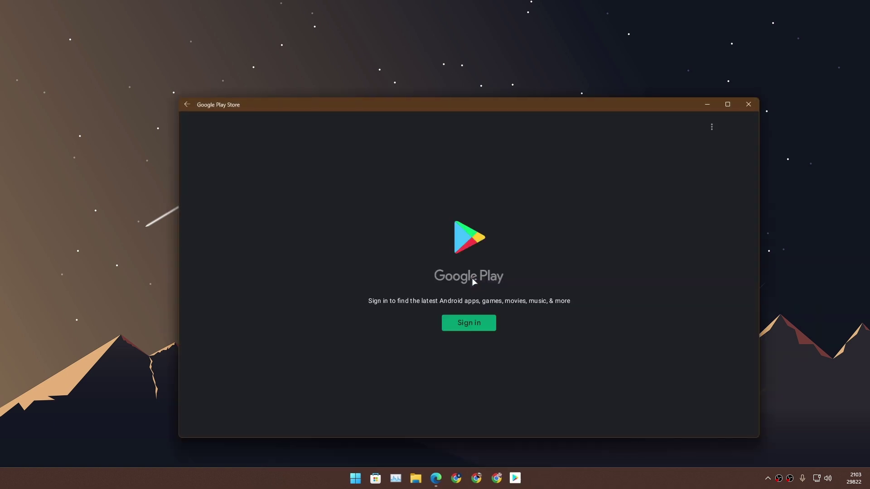
Reposition the Play Store window and check the Windows Subsystem for Android taskbar options
{"action": "left_click_drag", "start_coordinate": [430, 110], "coordinate": [362, 80]}
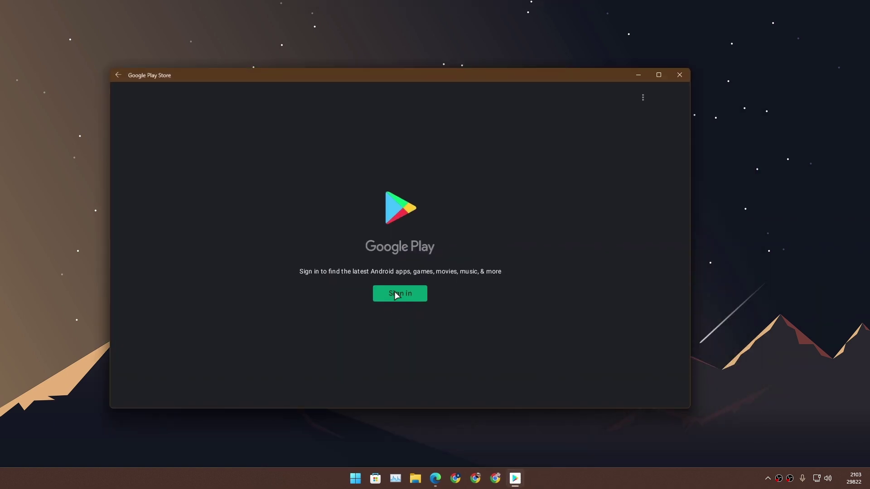
{"action": "left_click", "coordinate": [355, 479]}
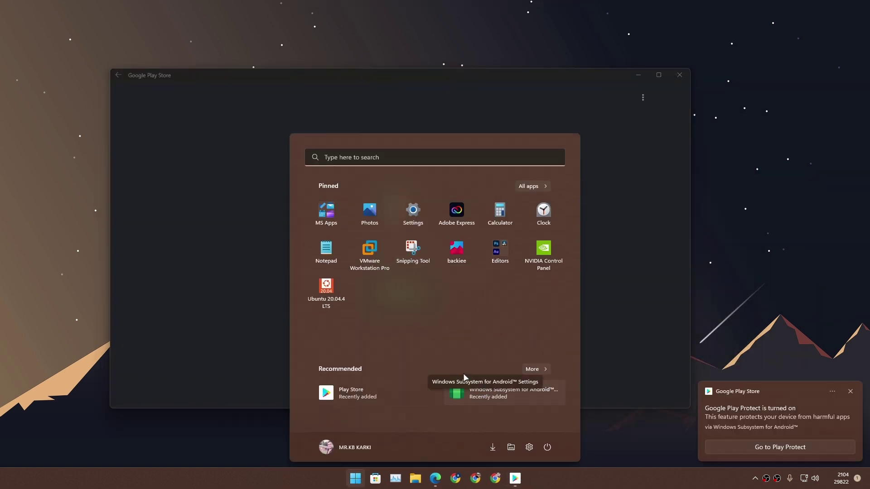
{"action": "right_click", "coordinate": [500, 392]}
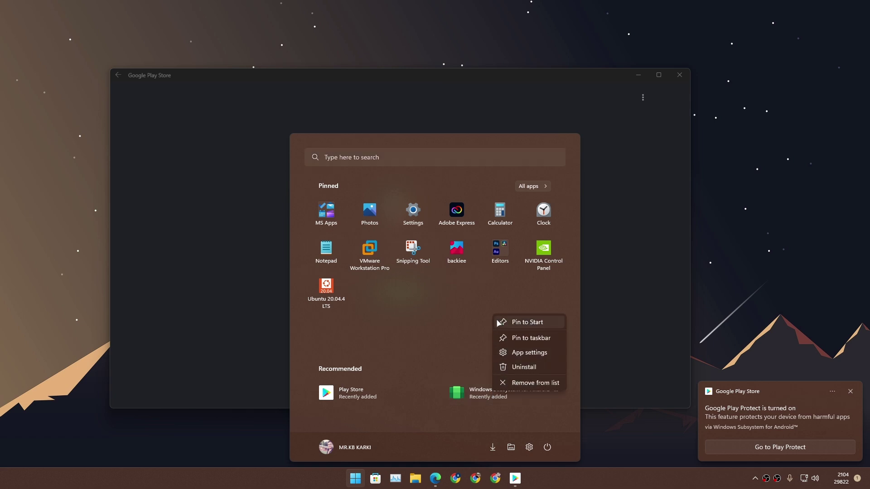
{"action": "left_click", "coordinate": [410, 322]}
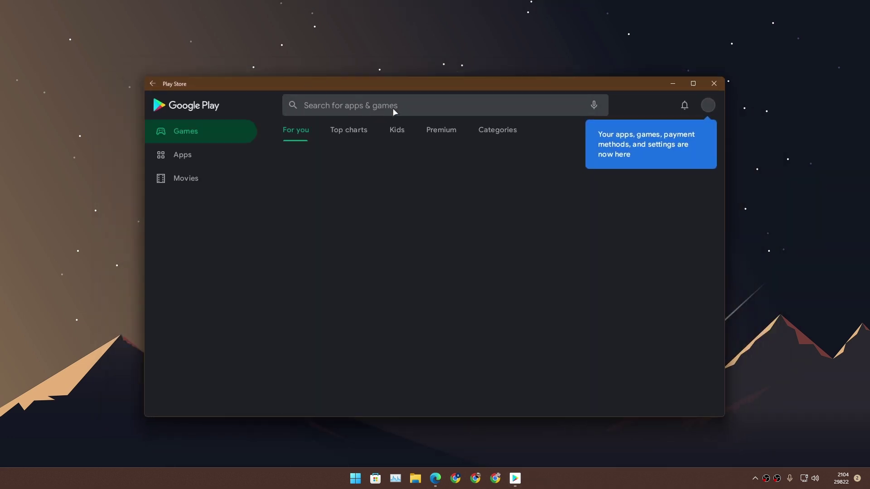
Dismiss the Mail notification and open the Stumble Guys page from the Games home
{"action": "scroll", "coordinate": [595, 252], "scroll_direction": "down", "scroll_amount": 2}
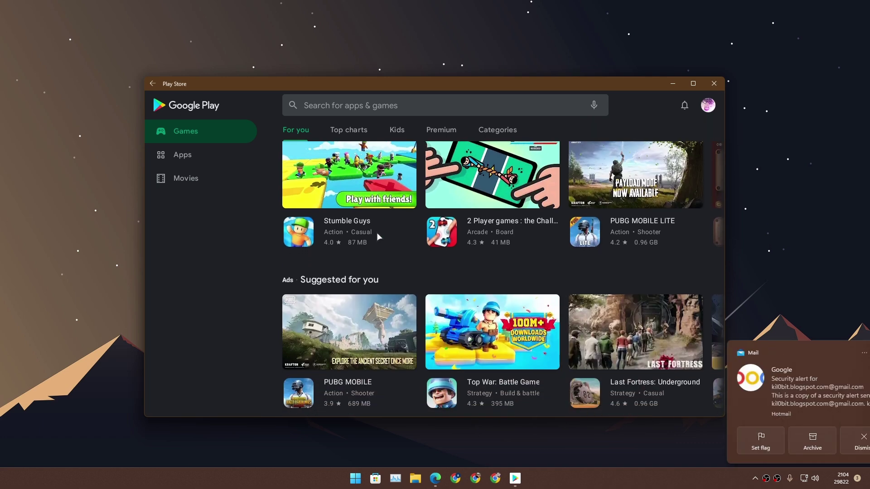
{"action": "left_click", "coordinate": [850, 352]}
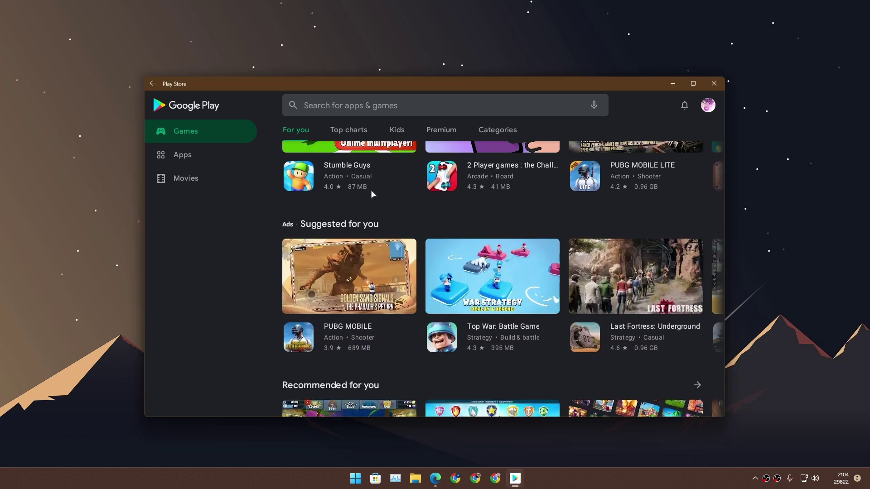
{"action": "scroll", "coordinate": [376, 217], "scroll_direction": "up", "scroll_amount": 2}
{"action": "left_click", "coordinate": [382, 237]}
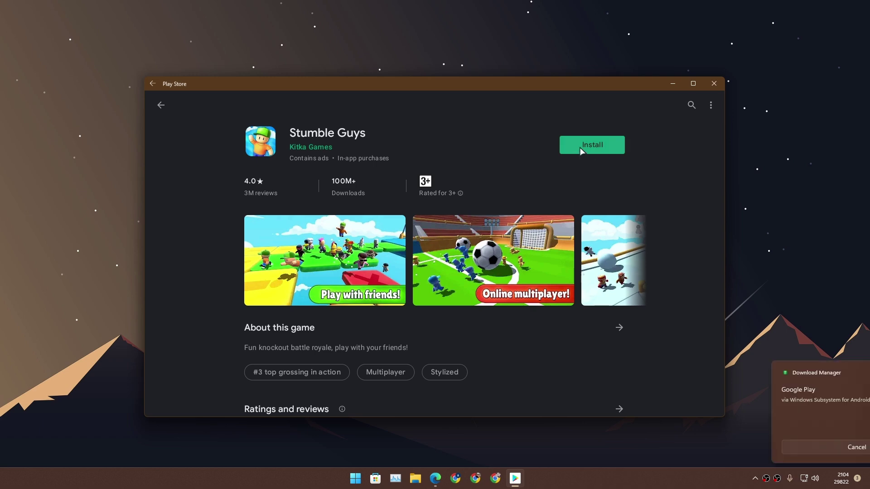
Start installing Stumble Guys, then bring up the GitHub repository page while it downloads
{"action": "left_click", "coordinate": [581, 148]}
{"action": "left_click_drag", "start_coordinate": [360, 82], "coordinate": [312, 58]}
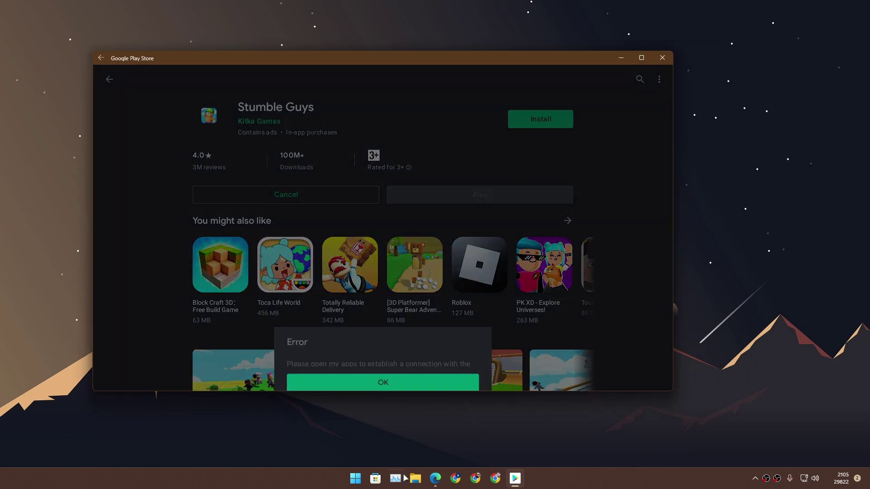
{"action": "left_click", "coordinate": [355, 478]}
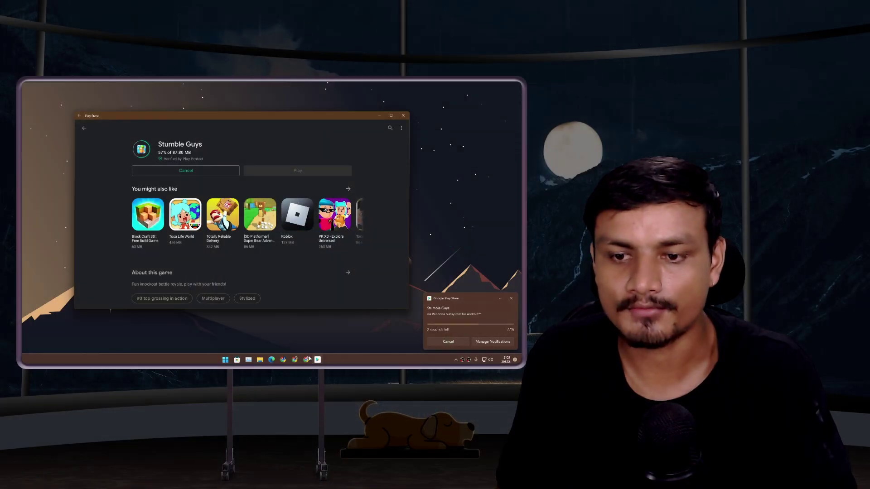
{"action": "left_click", "coordinate": [271, 360]}
{"action": "scroll", "coordinate": [266, 214], "scroll_direction": "up", "scroll_amount": 15}
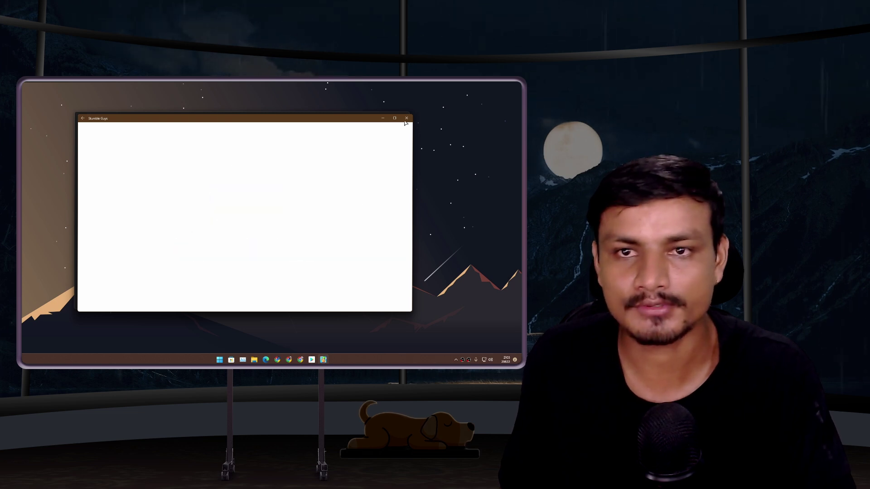
Close the Stumble Guys game window and then the Google Play Store window
{"action": "left_click", "coordinate": [407, 118]}
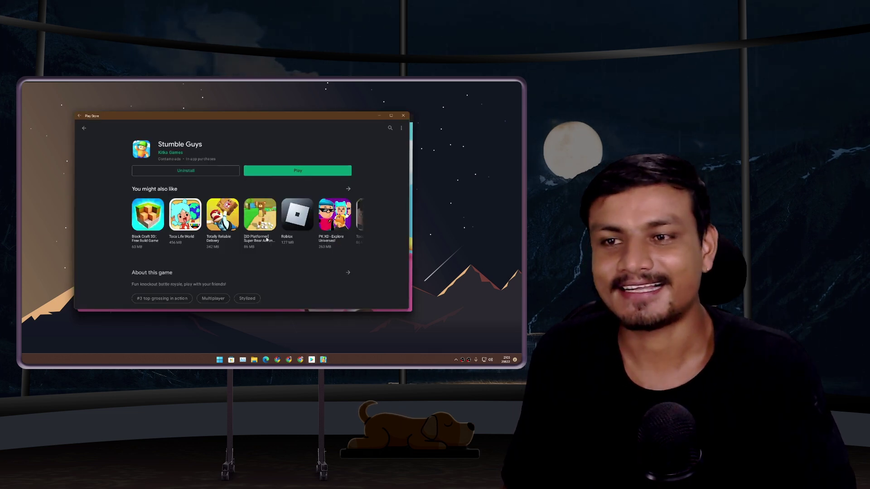
{"action": "left_click", "coordinate": [403, 116]}
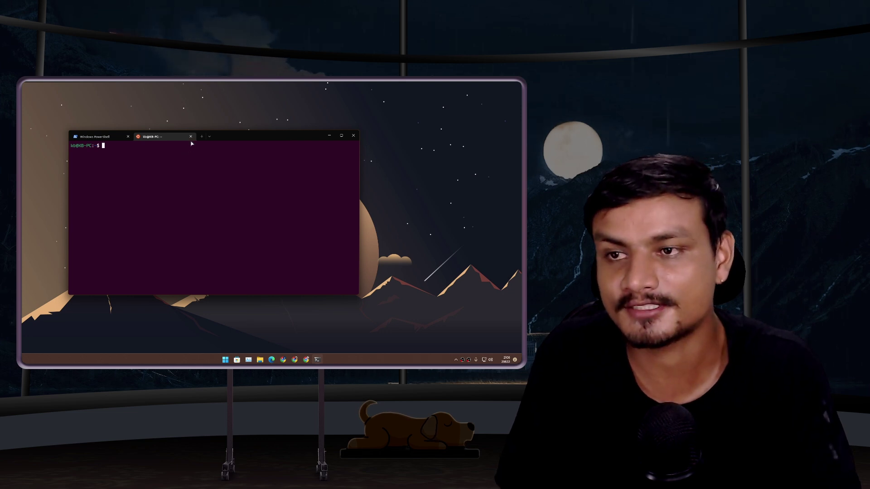
Close the Windows Terminal window holding the Ubuntu and PowerShell tabs
{"action": "left_click", "coordinate": [191, 136]}
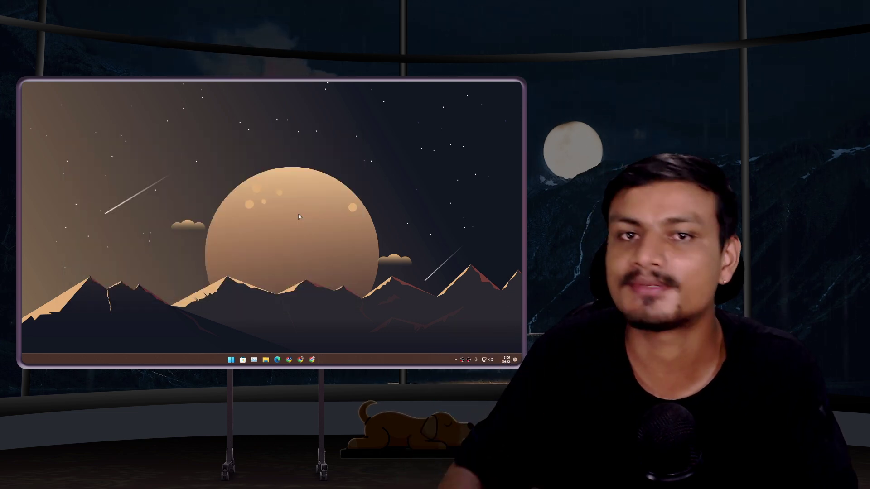